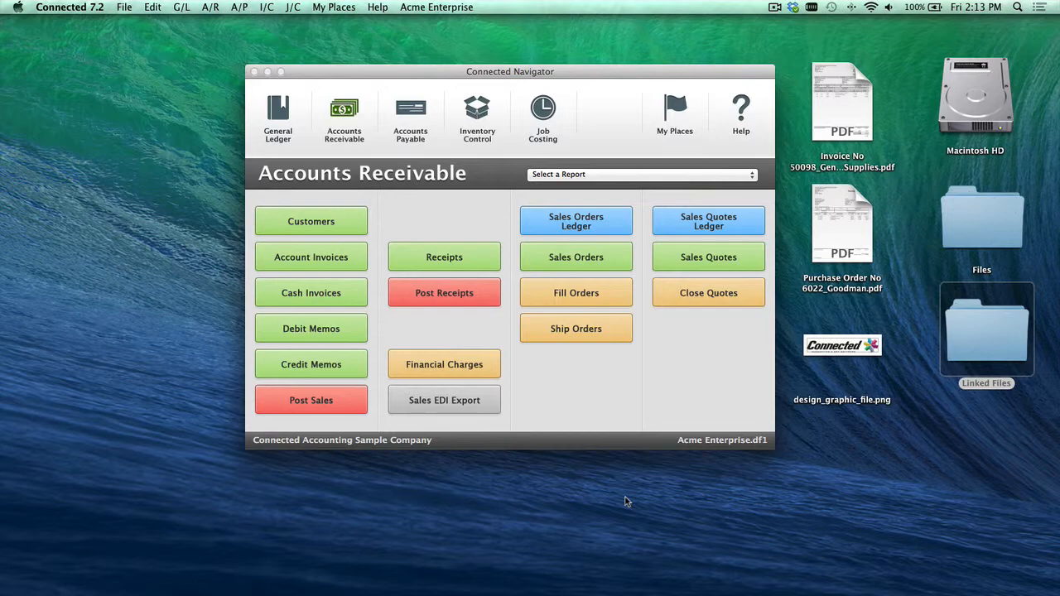
# Step: Open the last sales order and add a note reading "Type your note"
pyautogui.click(575, 270)
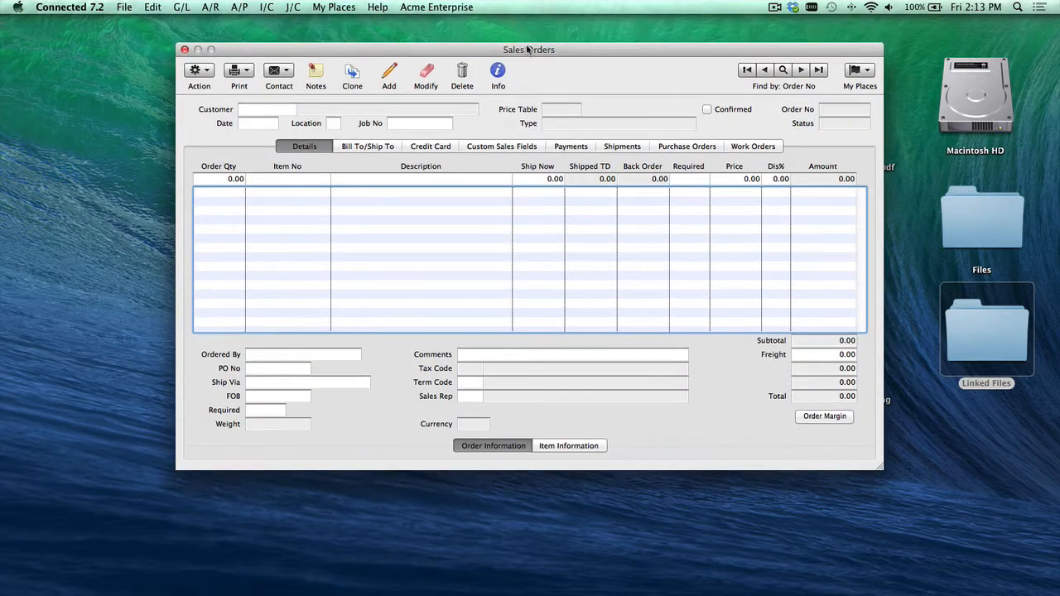
pyautogui.click(818, 71)
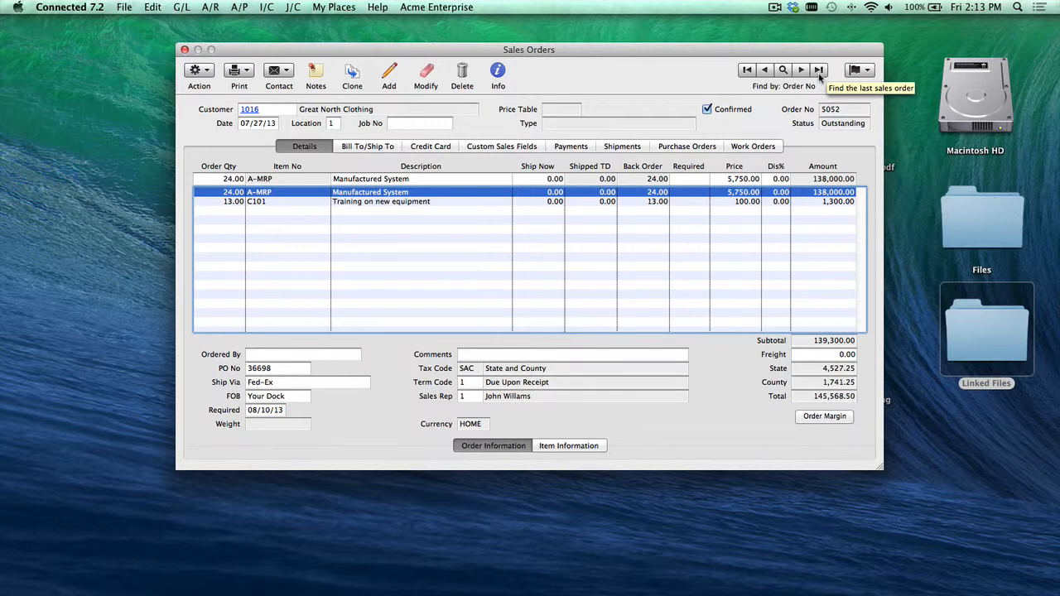
pyautogui.click(316, 75)
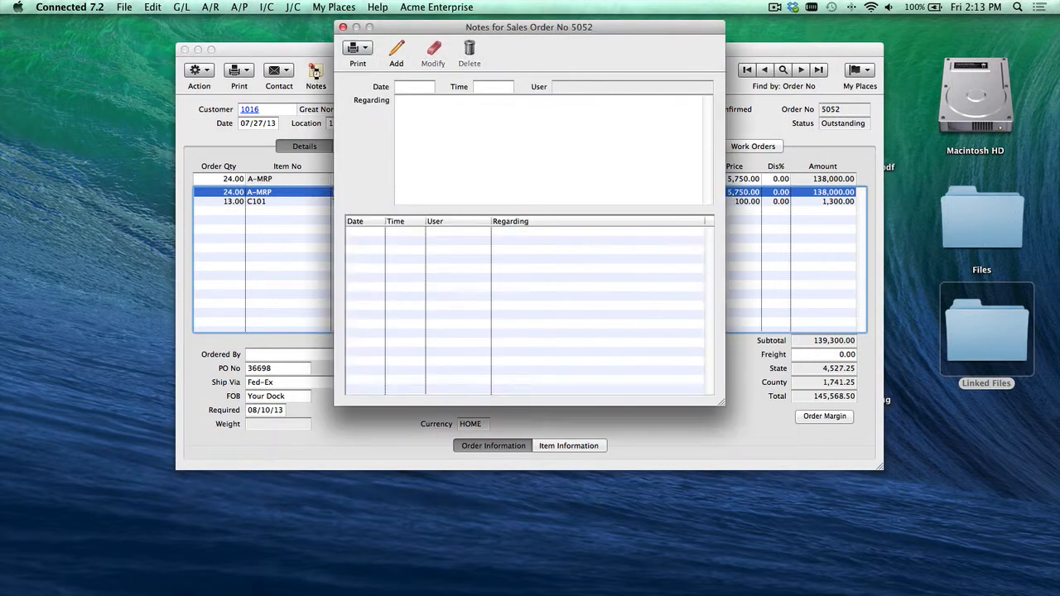
pyautogui.click(396, 52)
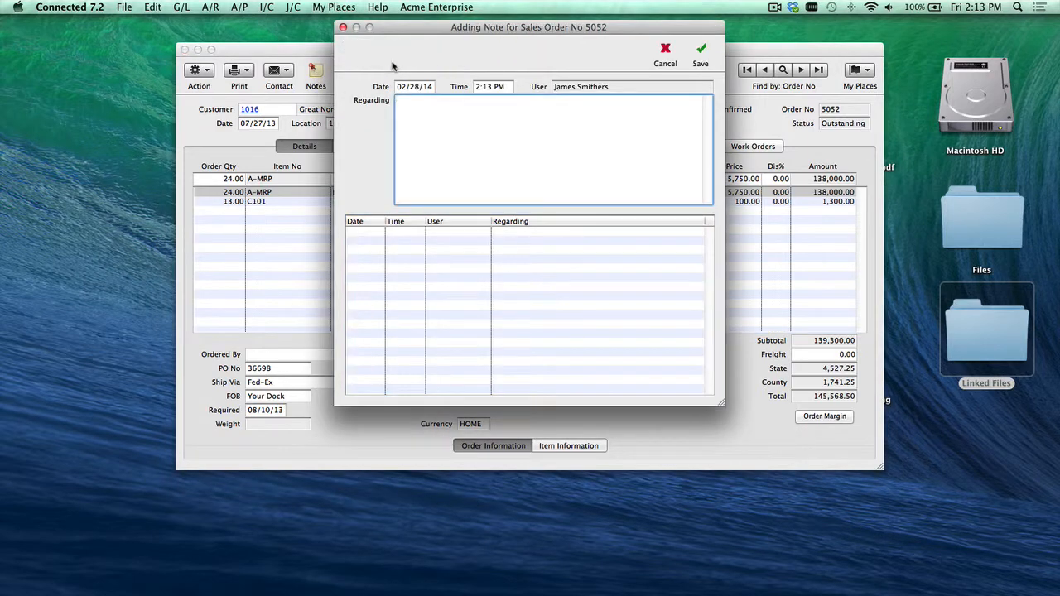
pyautogui.write('Type your note')
pyautogui.press('Return')
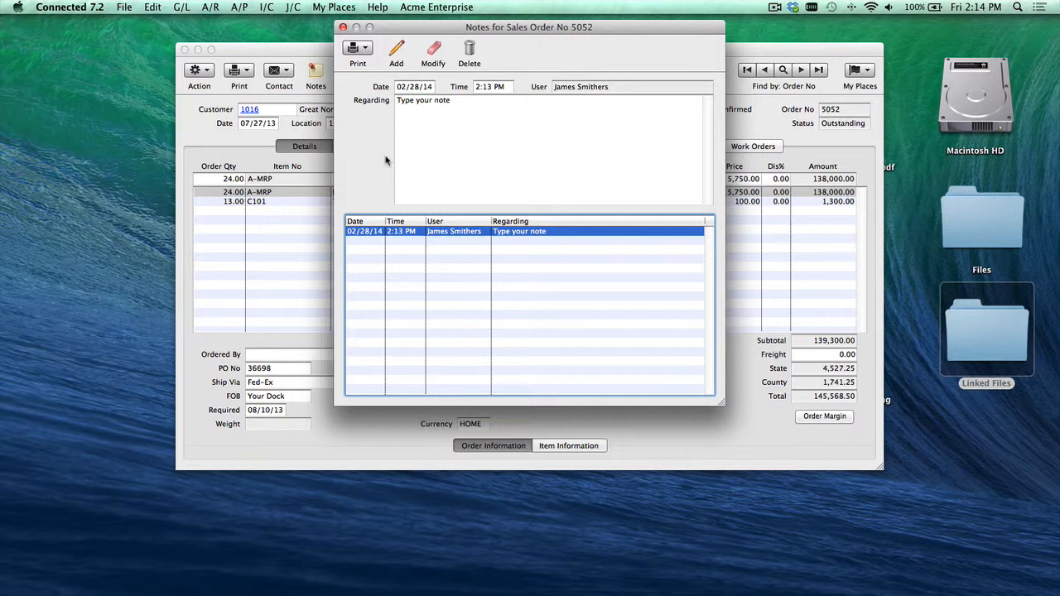
# Step: Add a second note reading "New Note" to the sales order and close the notes window
pyautogui.click(397, 49)
pyautogui.write('New Note')
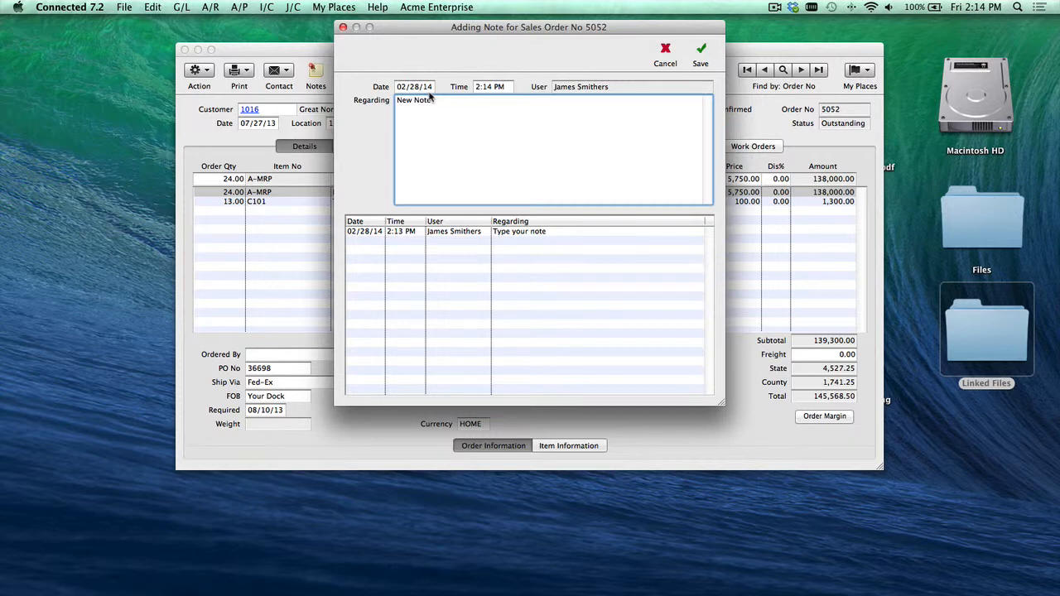
pyautogui.press('Return')
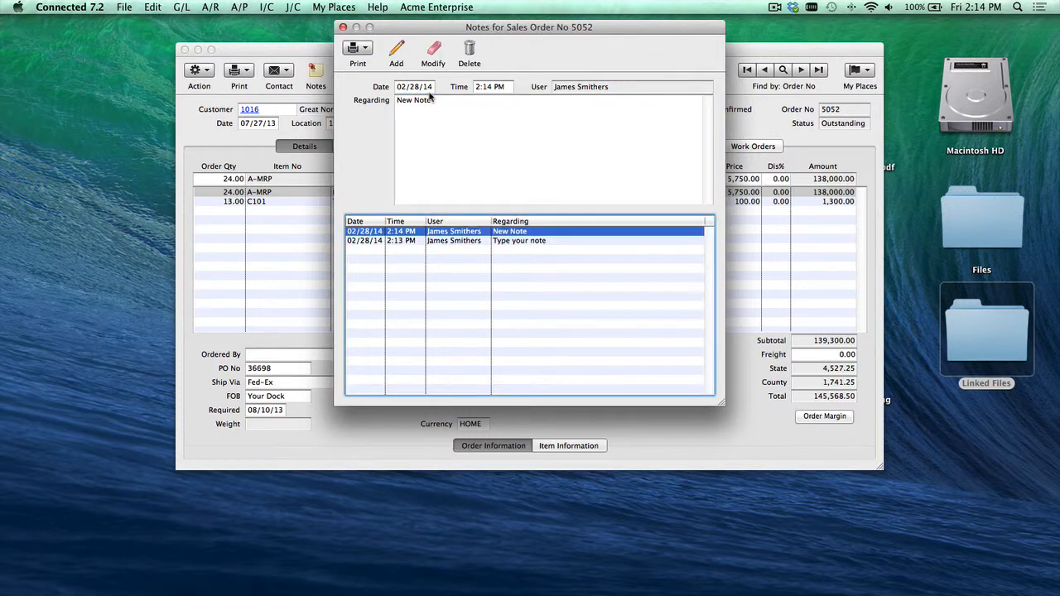
pyautogui.click(346, 30)
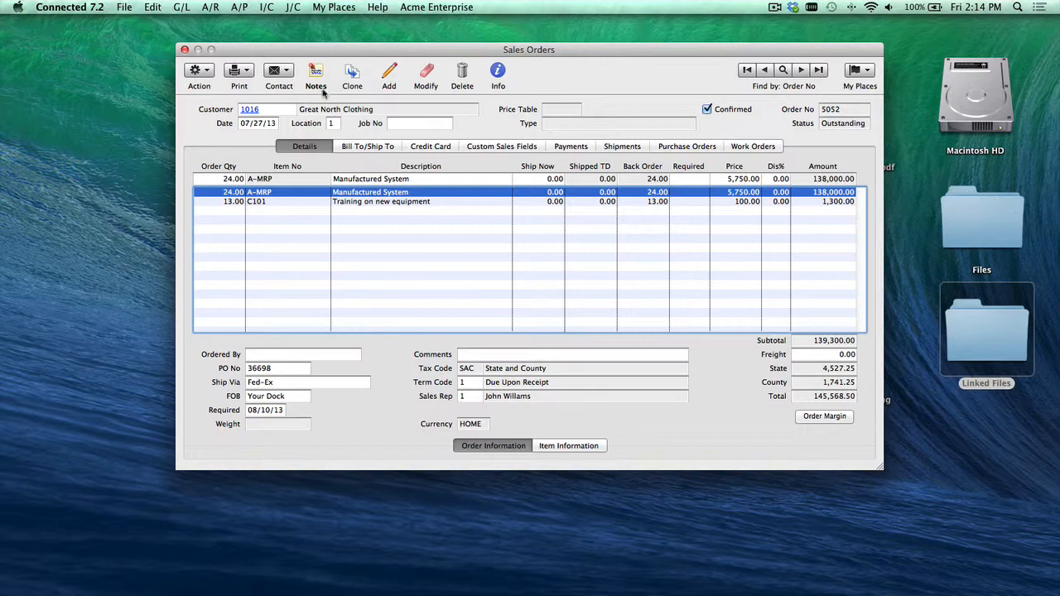
# Step: Open the last general journal entry and add a note reading "Add a new note", then close the notes window
pyautogui.click(183, 7)
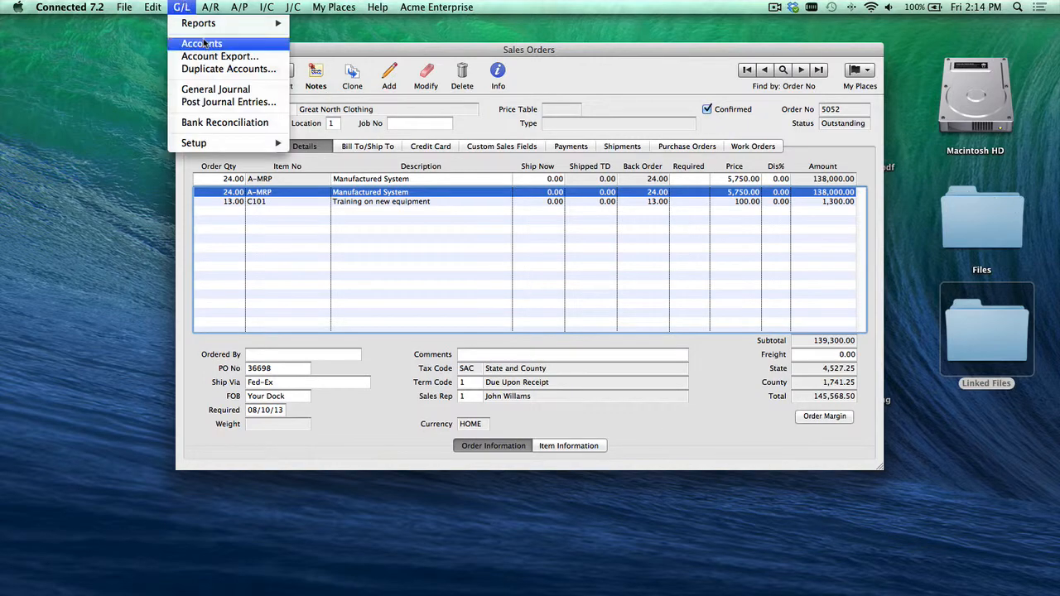
pyautogui.click(213, 89)
pyautogui.click(721, 50)
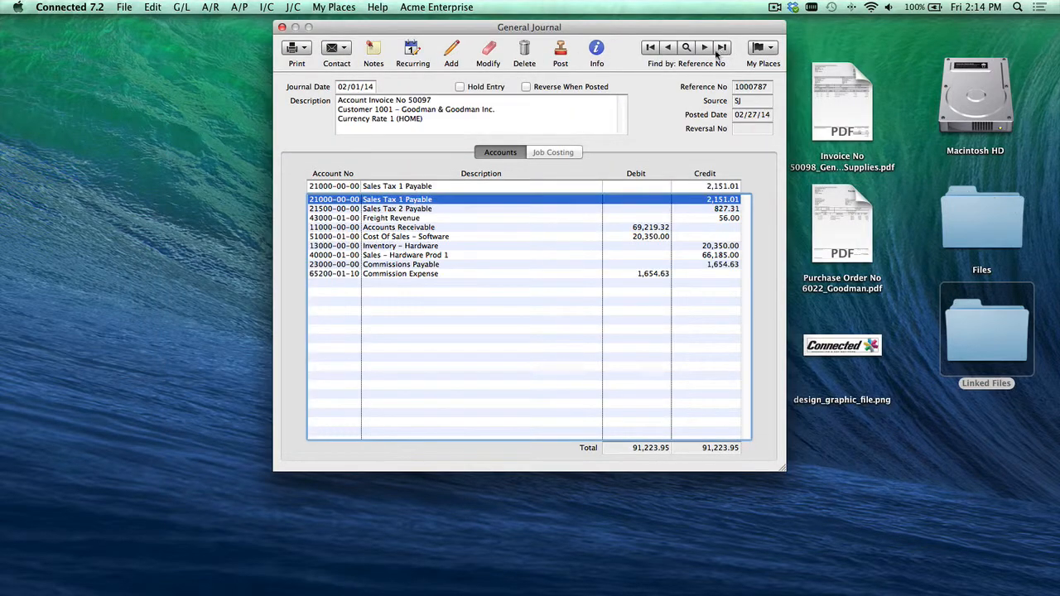
pyautogui.click(371, 53)
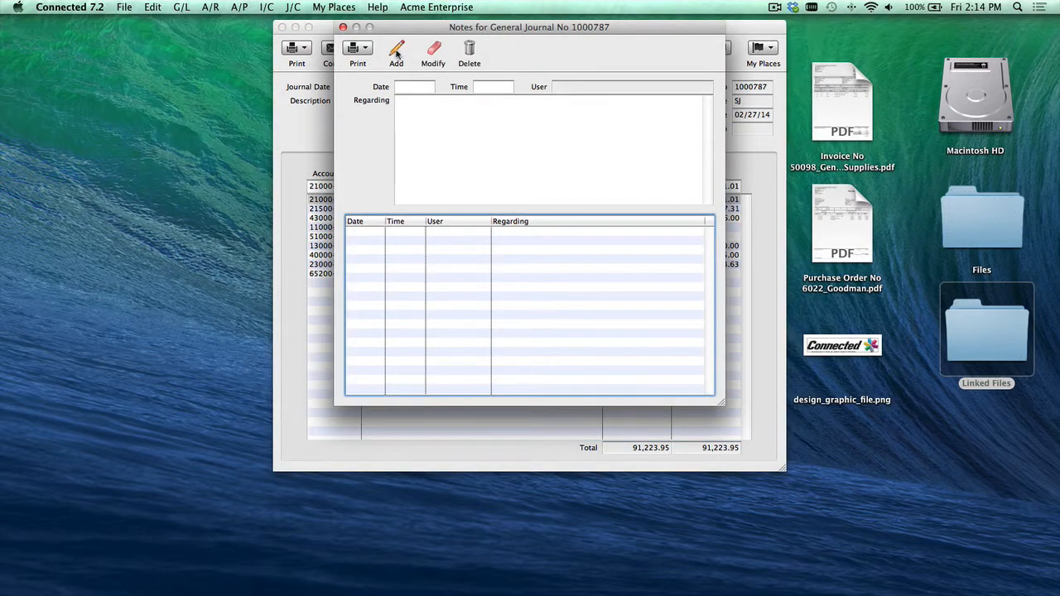
pyautogui.click(396, 53)
pyautogui.write('Add a')
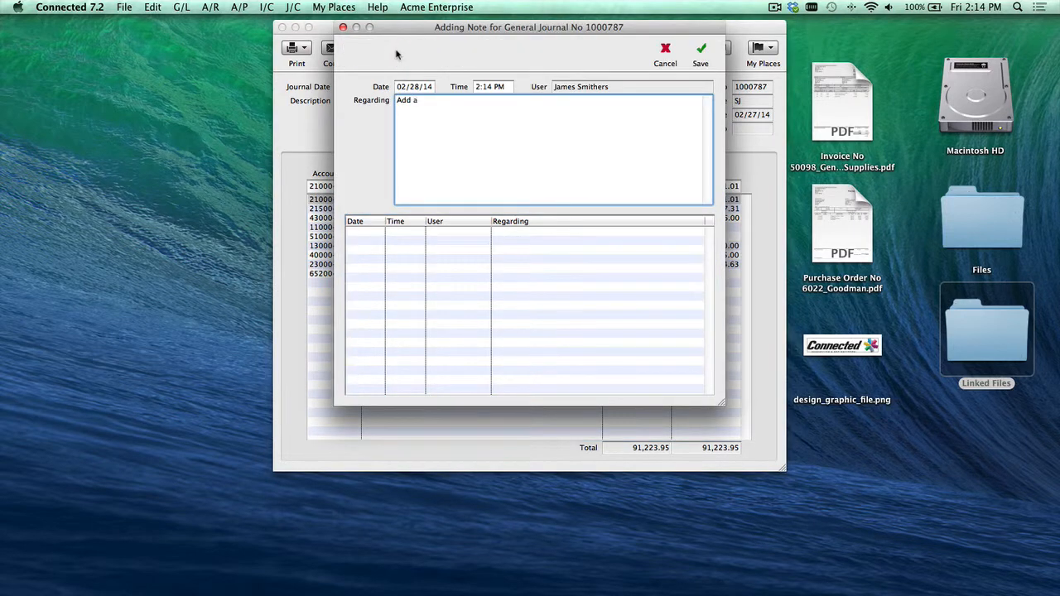
pyautogui.write(' new note')
pyautogui.press('Return')
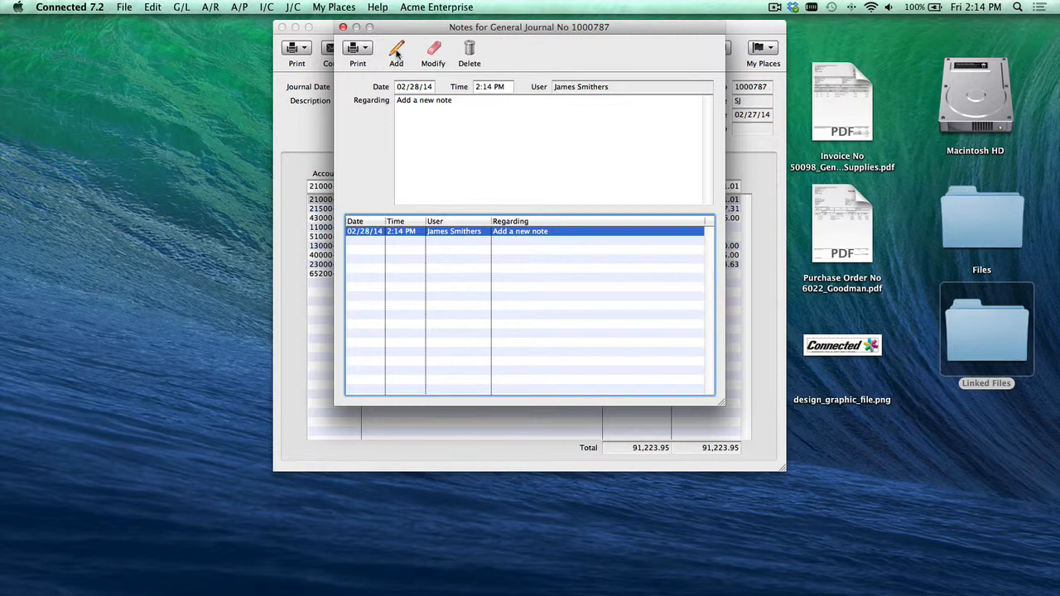
pyautogui.click(343, 27)
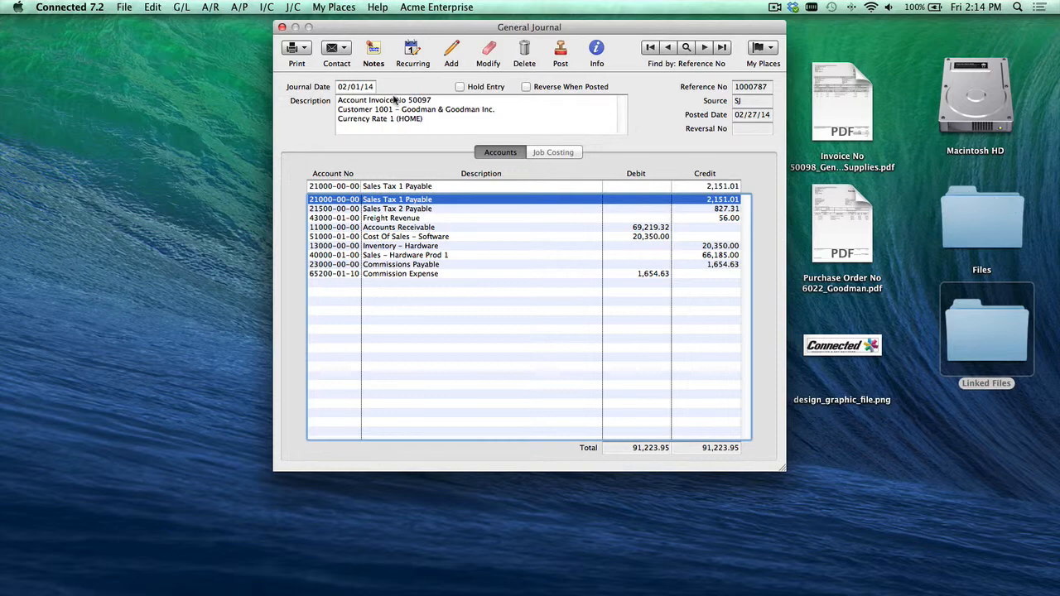
# Step: Close the journal and enable "Allow files to be attached to notes" in the general company setup options
pyautogui.click(282, 29)
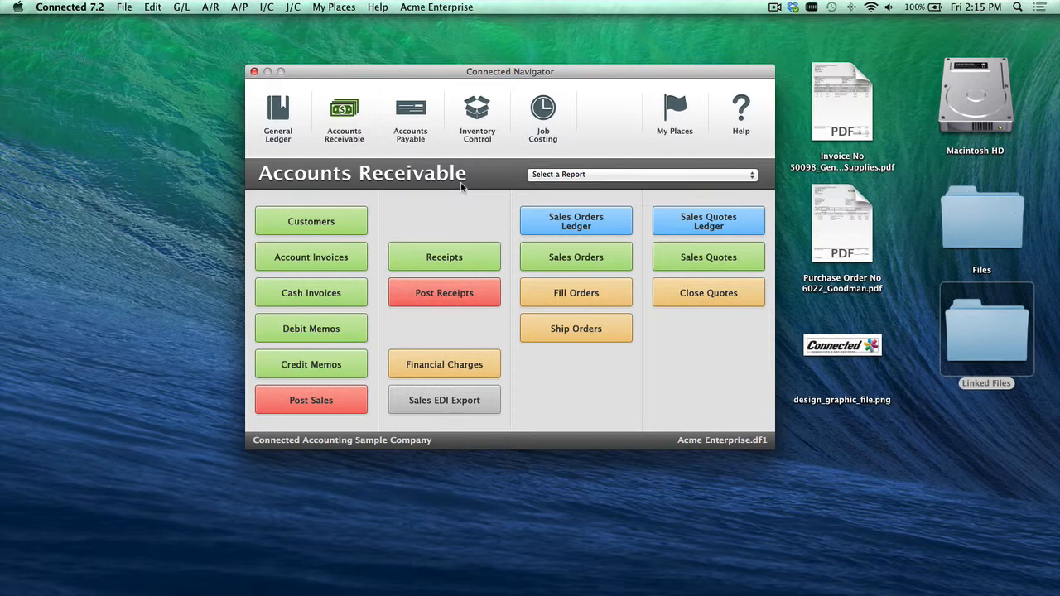
pyautogui.click(122, 8)
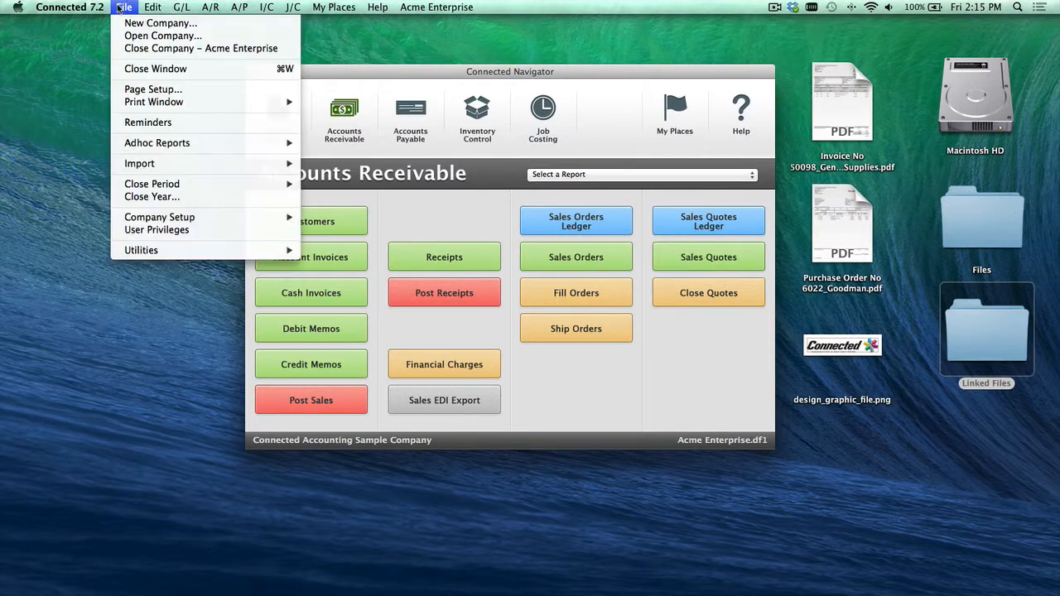
pyautogui.moveTo(220, 220)
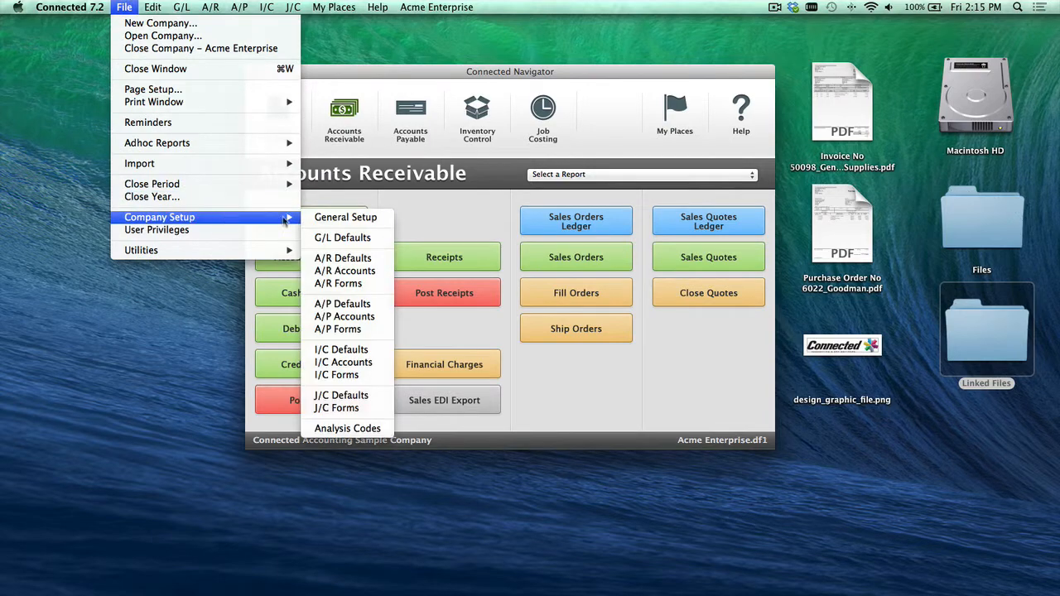
pyautogui.click(339, 217)
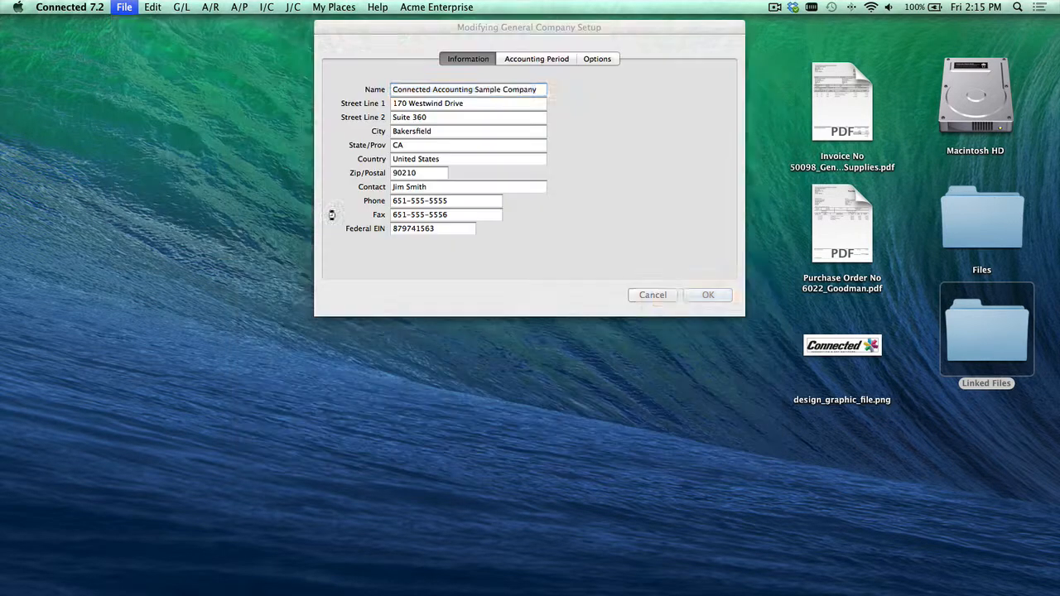
pyautogui.click(600, 60)
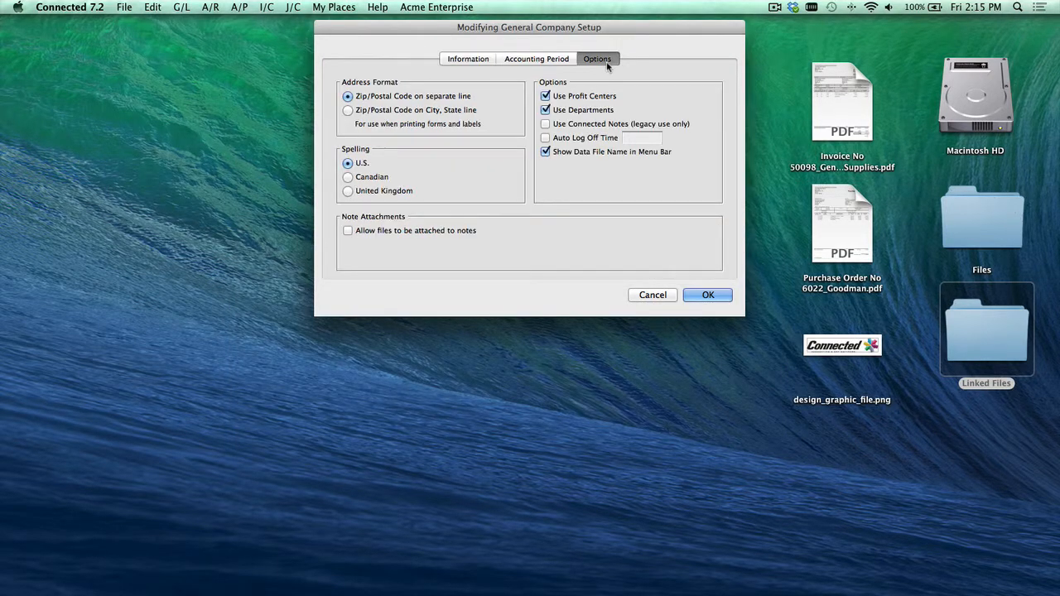
pyautogui.click(349, 232)
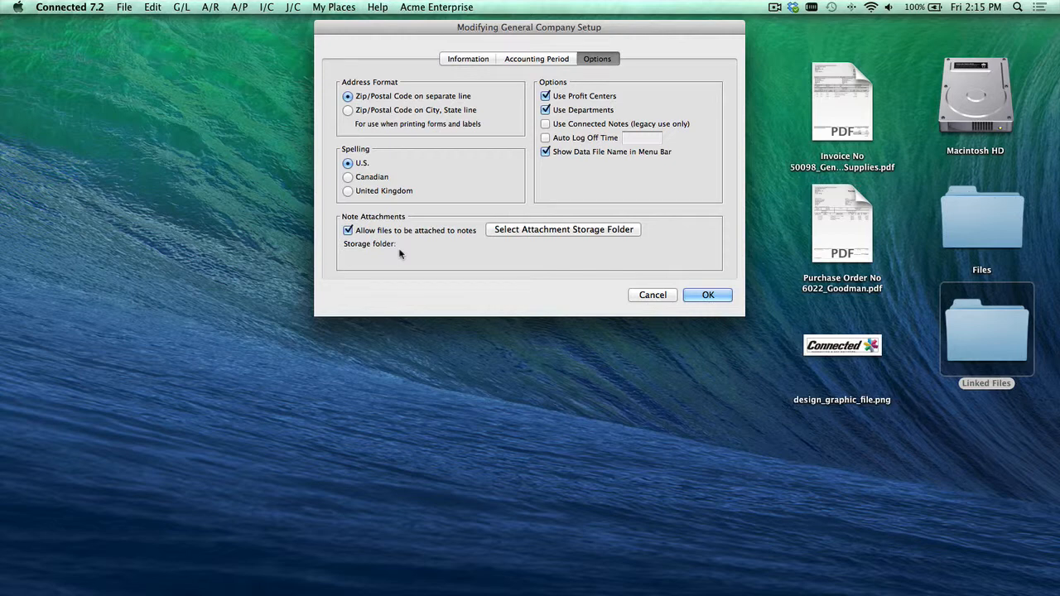
# Step: Set the attachment storage folder to Linked Files on the Desktop and save the company setup
pyautogui.click(618, 230)
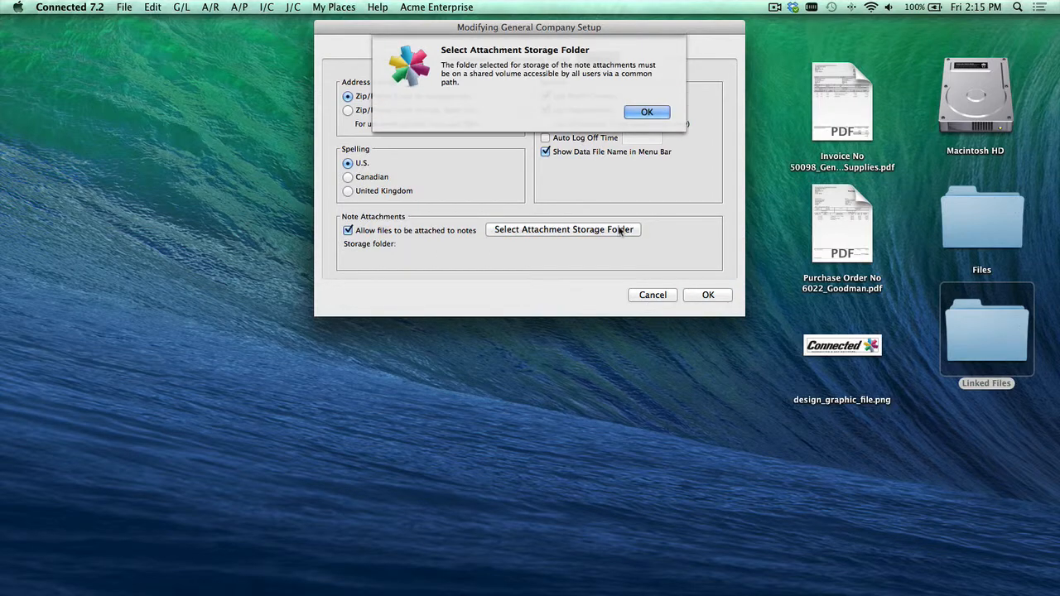
pyautogui.click(634, 113)
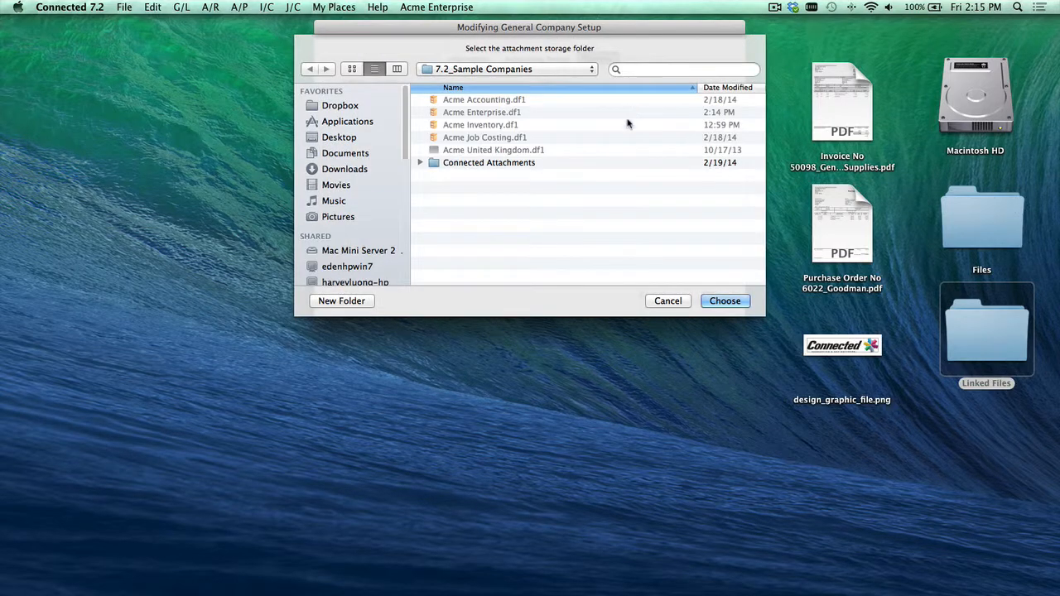
pyautogui.press('super+shift+d')
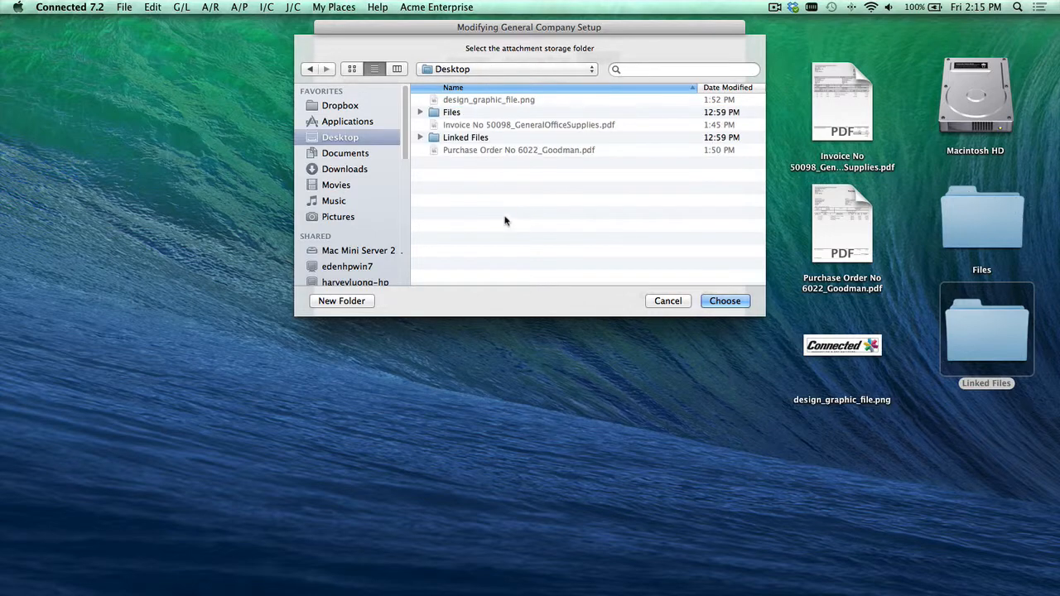
pyautogui.click(454, 137)
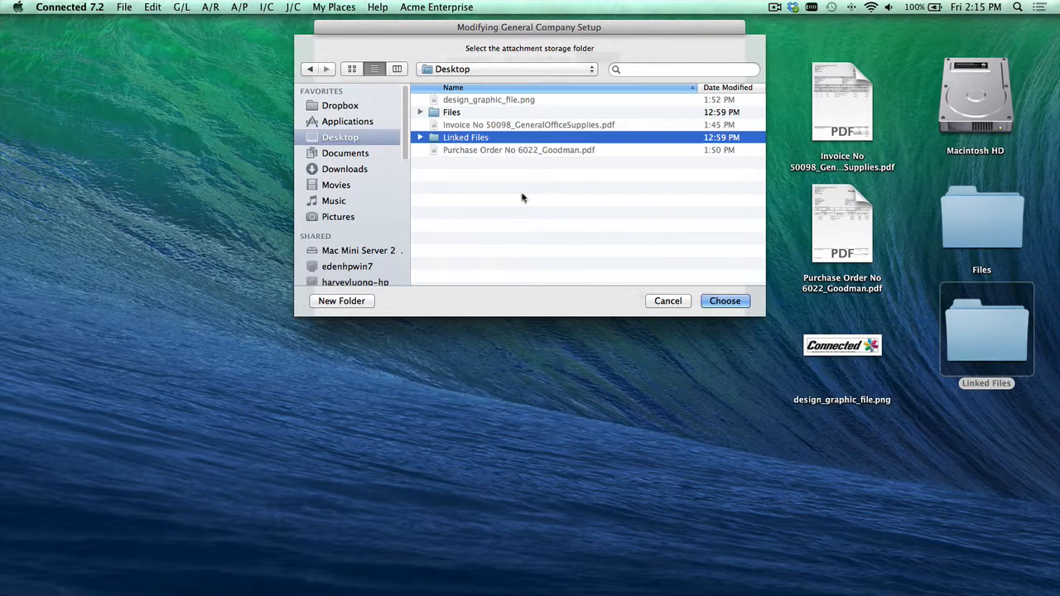
pyautogui.click(722, 303)
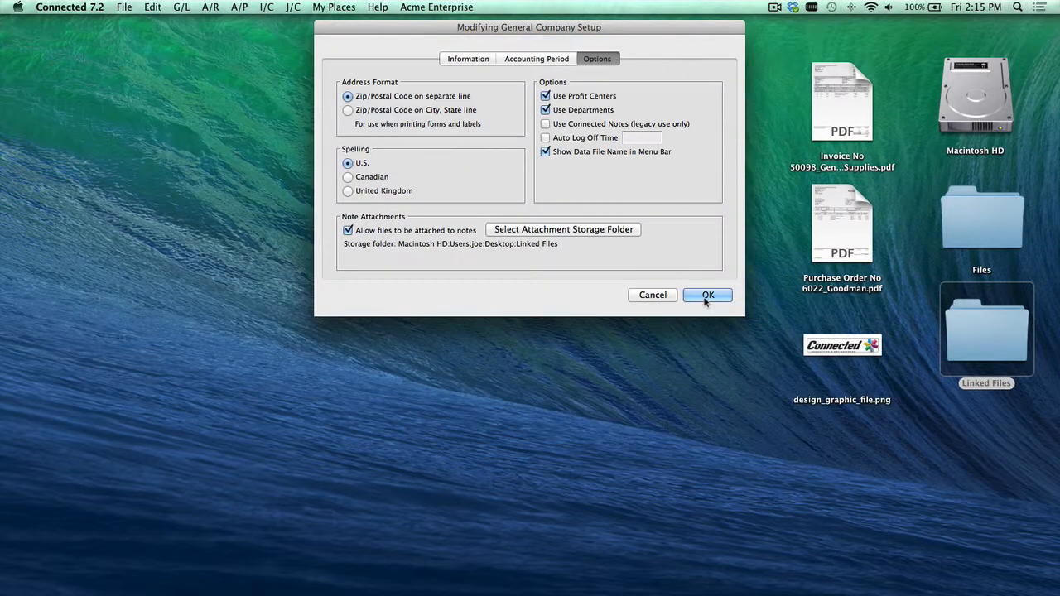
pyautogui.click(706, 300)
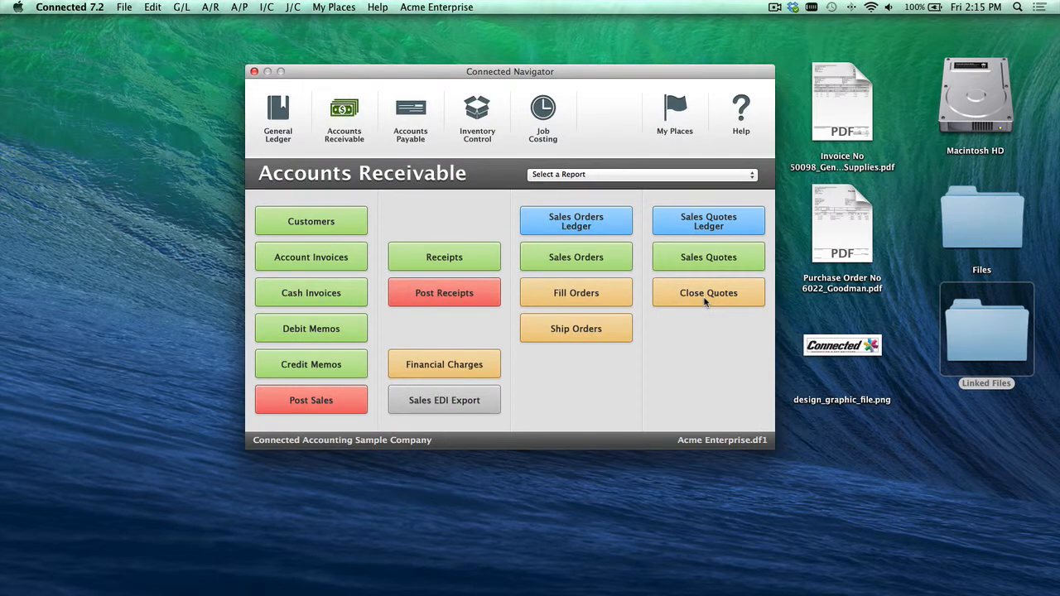
# Step: Open the last sales order's notes and add a note reading "Customer Purchase Order"
pyautogui.click(600, 262)
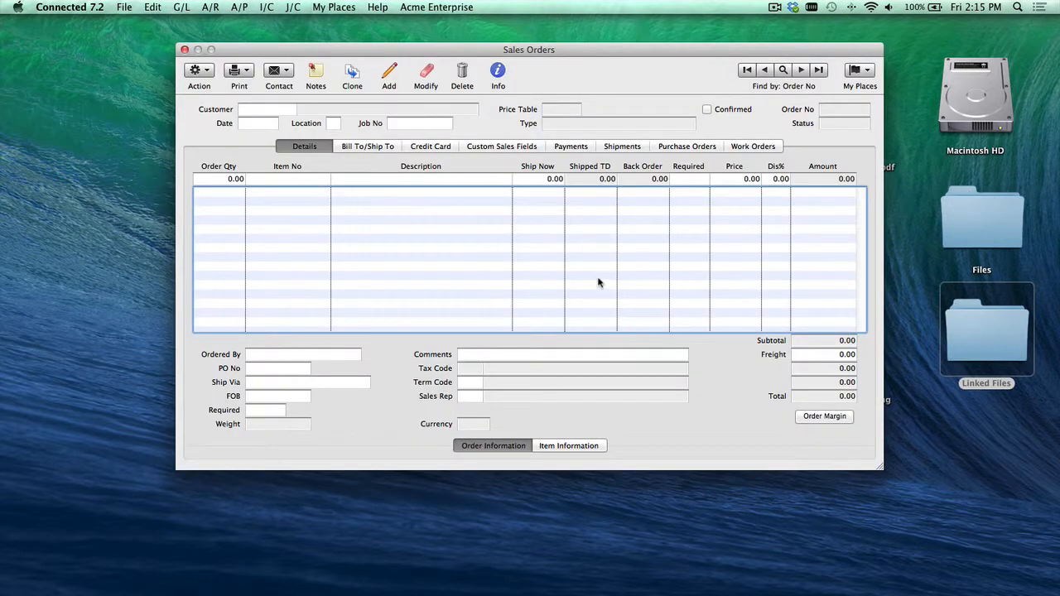
pyautogui.moveTo(627, 49); pyautogui.dragTo(618, 34)
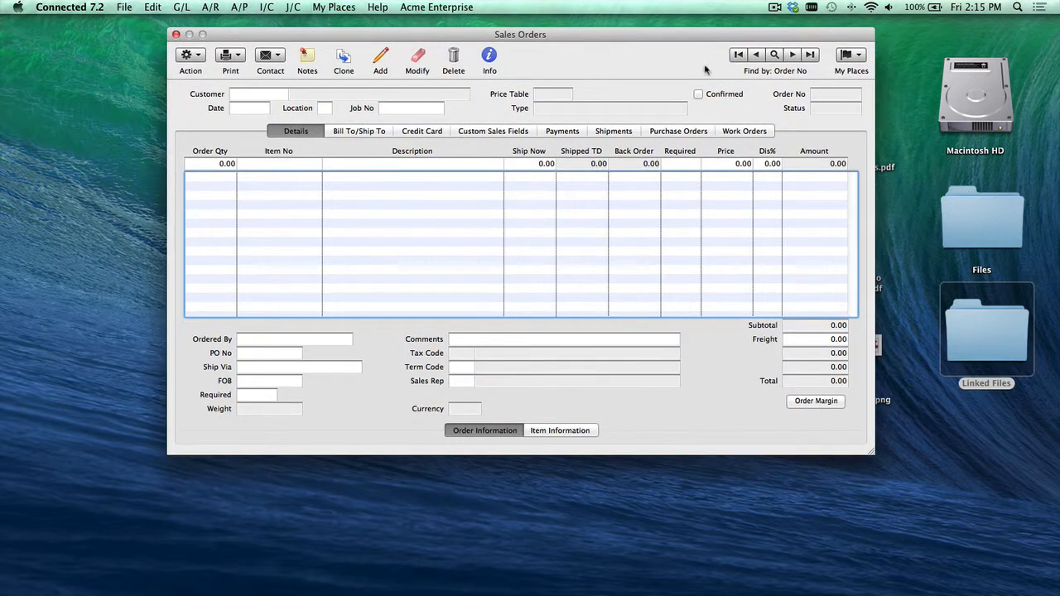
pyautogui.click(810, 57)
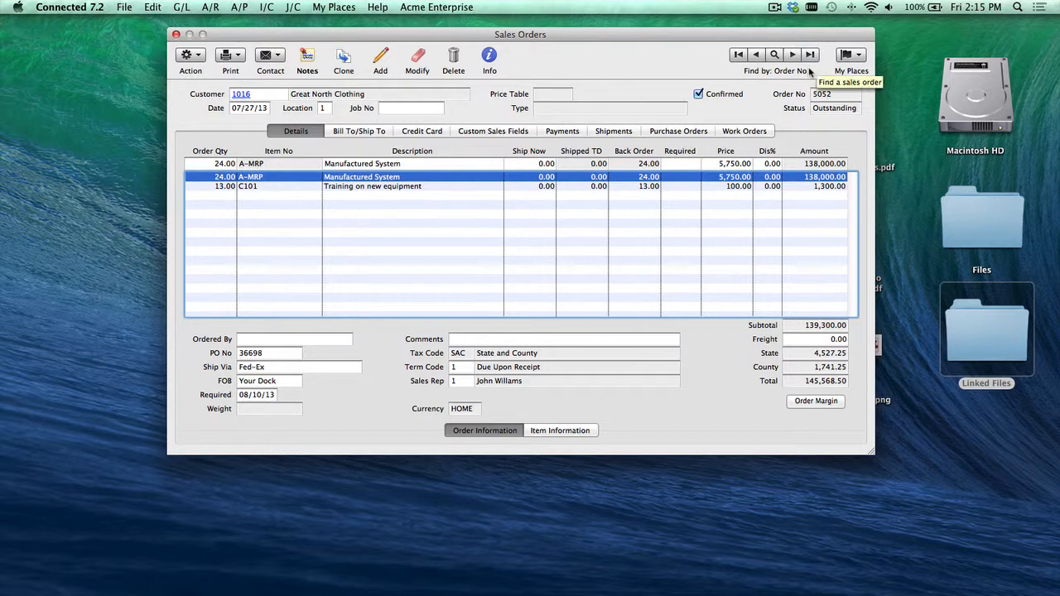
pyautogui.click(308, 67)
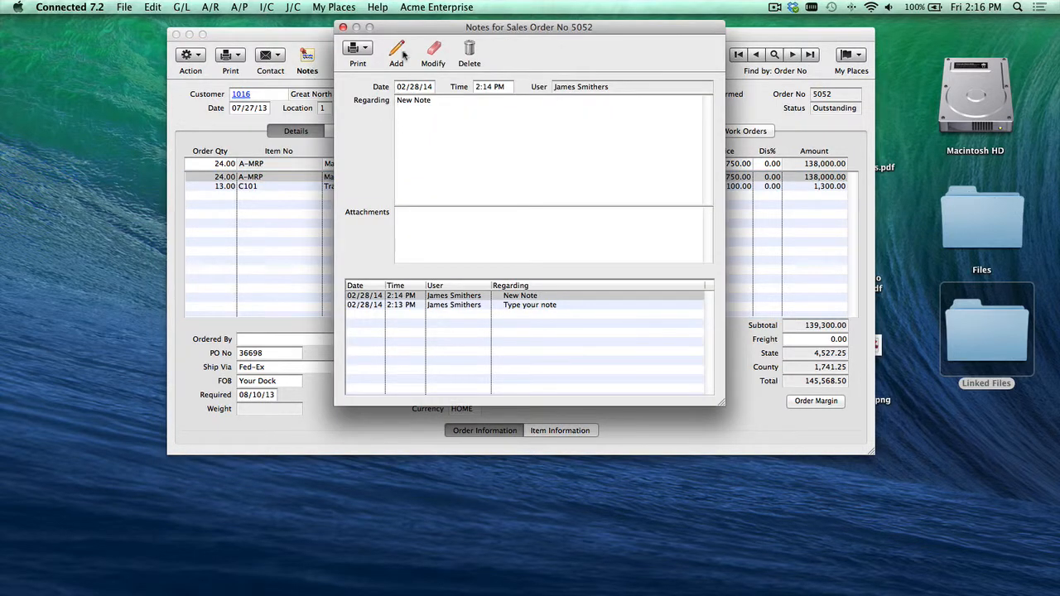
pyautogui.click(397, 53)
pyautogui.write('Cu')
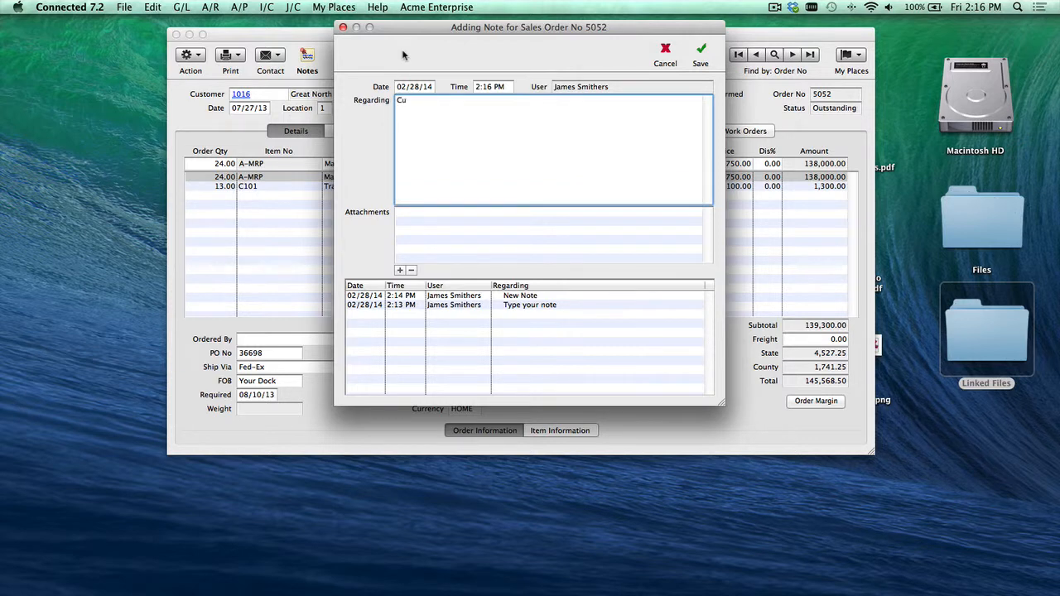
pyautogui.write('stomer Purchase Order')
# Step: Attach Purchase Order No 6022_Goodman.pdf from the Desktop to the note, save it and close the notes window
pyautogui.click(400, 271)
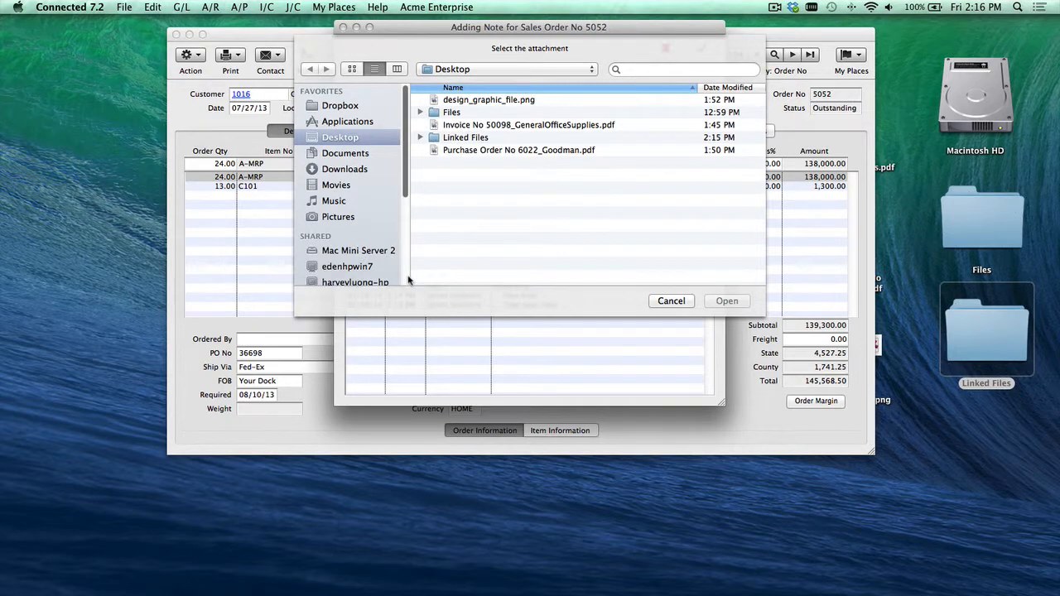
pyautogui.doubleClick(555, 150)
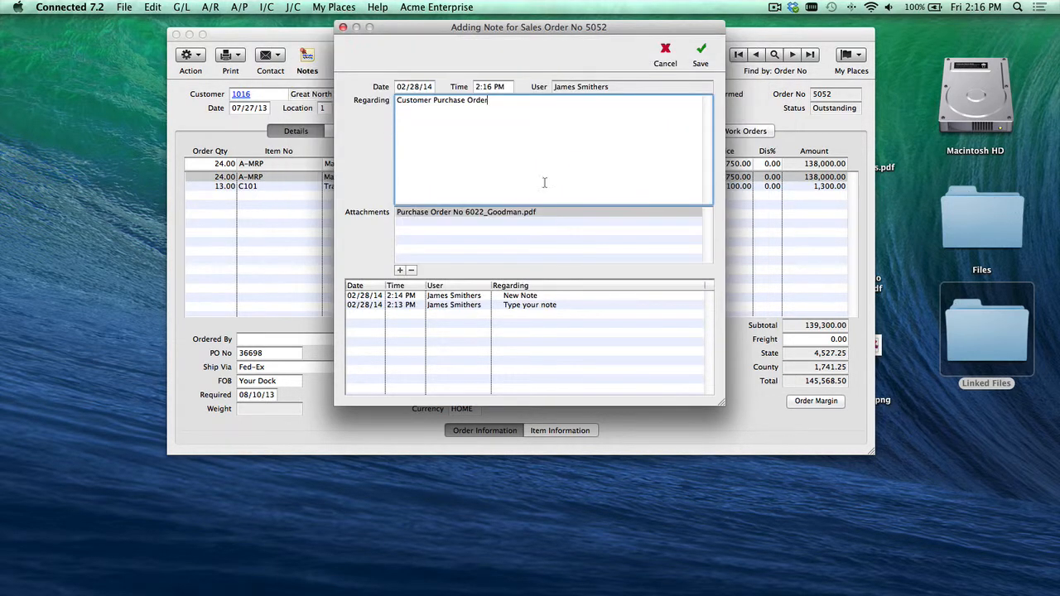
pyautogui.click(701, 54)
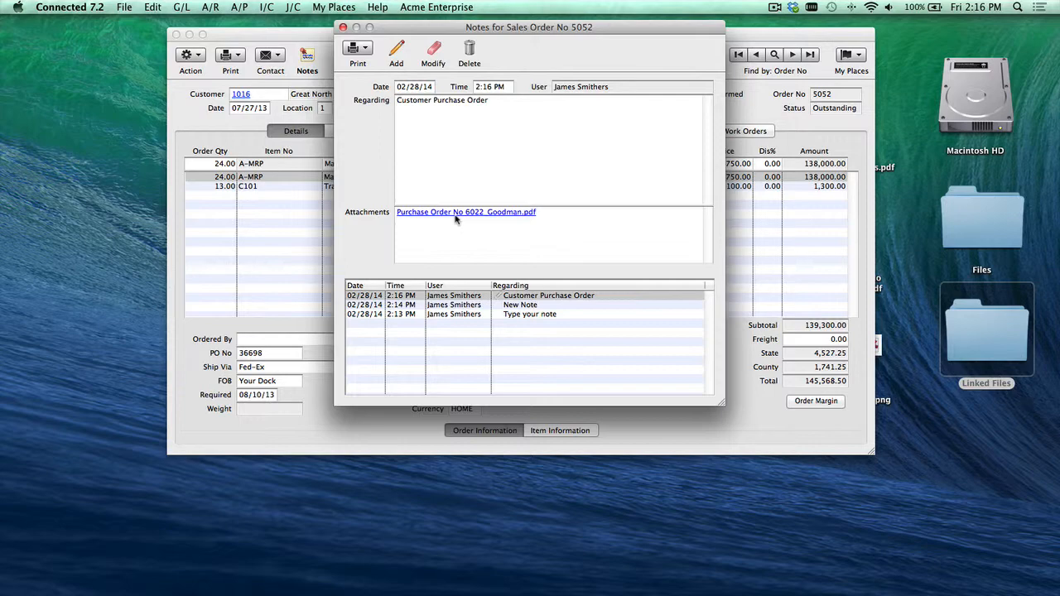
pyautogui.click(342, 26)
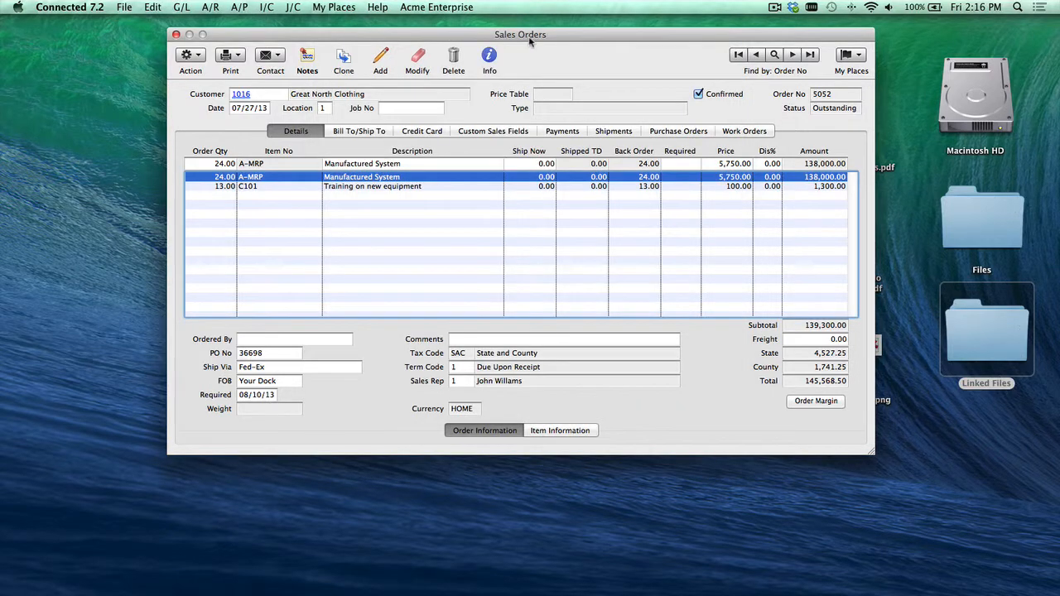
# Step: Add a second sales order note reading "Graphic File" with design_graphic_file.png from the Desktop attached, and save it
pyautogui.moveTo(535, 38); pyautogui.dragTo(444, 34)
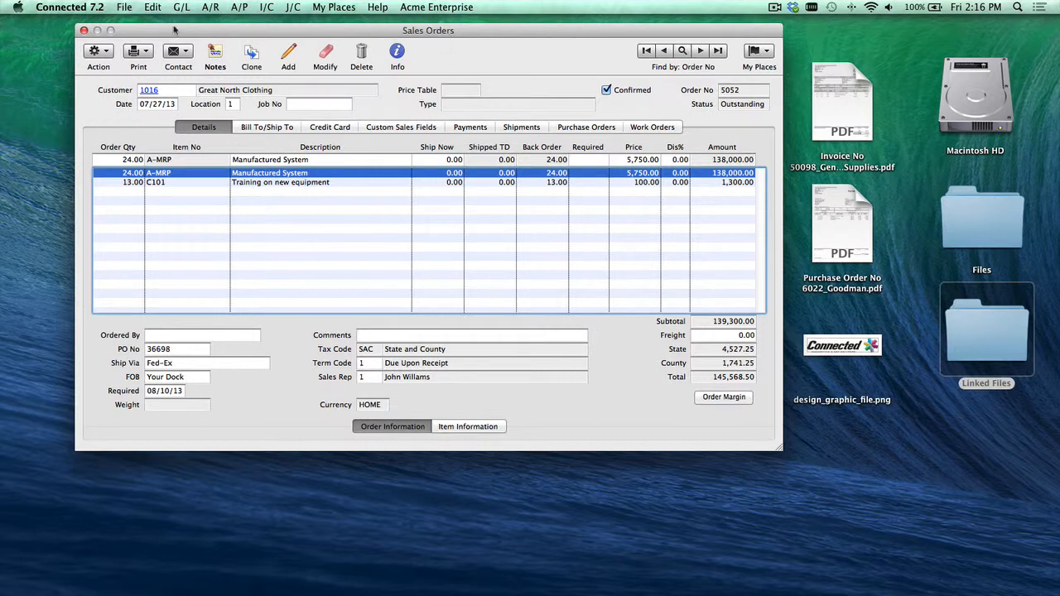
pyautogui.click(209, 56)
pyautogui.click(395, 55)
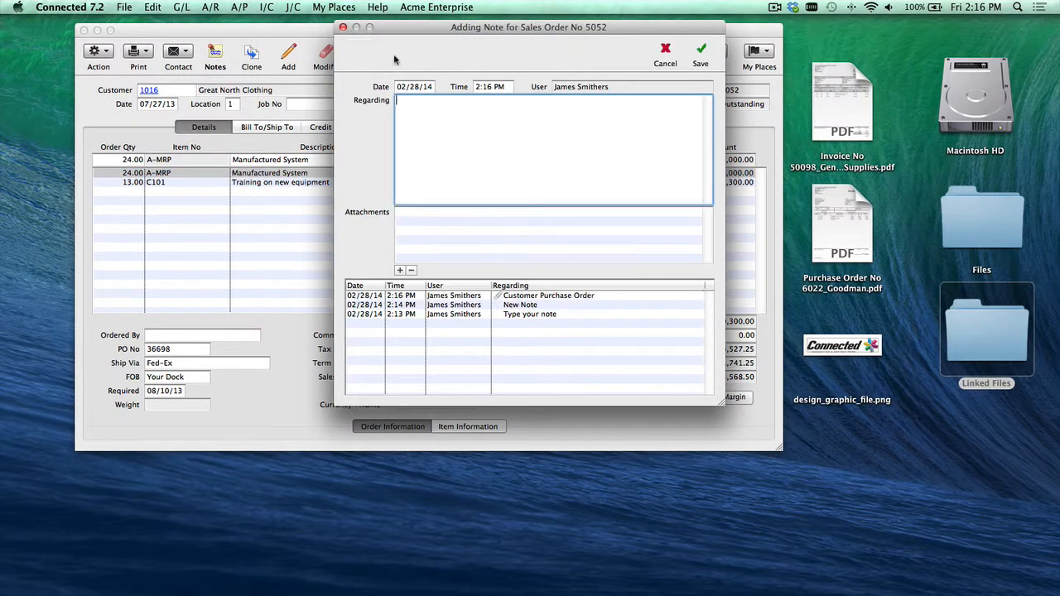
pyautogui.write('Grah')
pyautogui.write('ic File')
pyautogui.moveTo(849, 351); pyautogui.dragTo(474, 235)
pyautogui.click(701, 50)
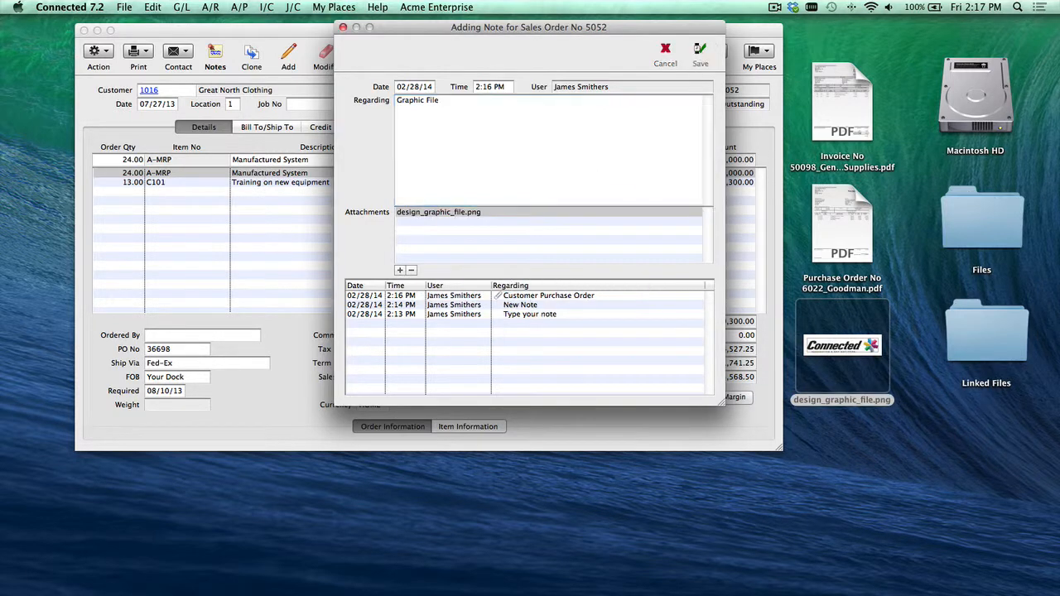
# Step: Open the PDF attached to the Customer Purchase Order note to view it, then close the viewer and the notes window
pyautogui.moveTo(615, 28); pyautogui.dragTo(548, 31)
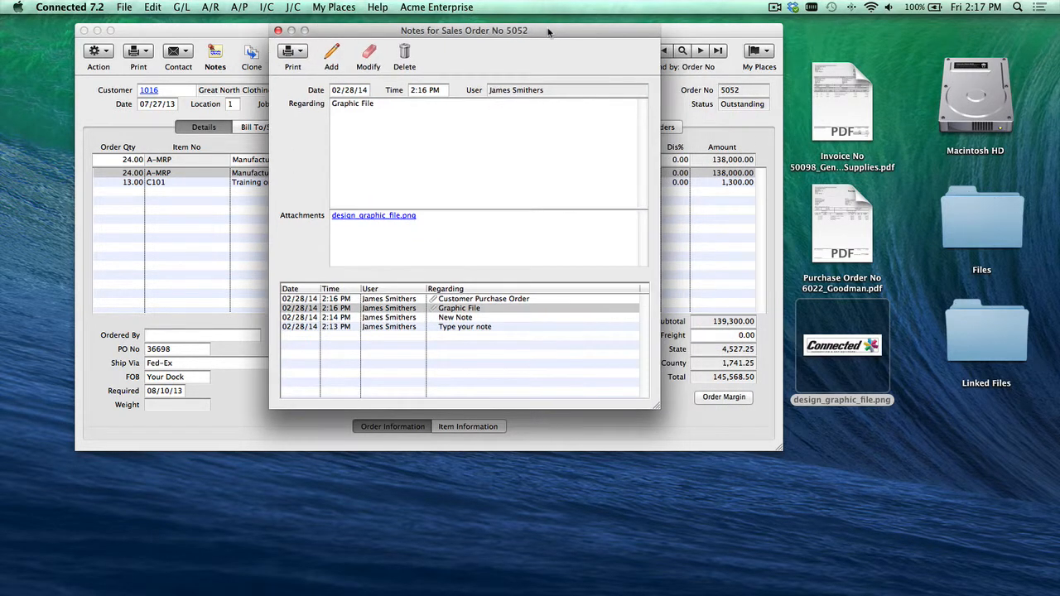
pyautogui.click(278, 31)
pyautogui.click(215, 58)
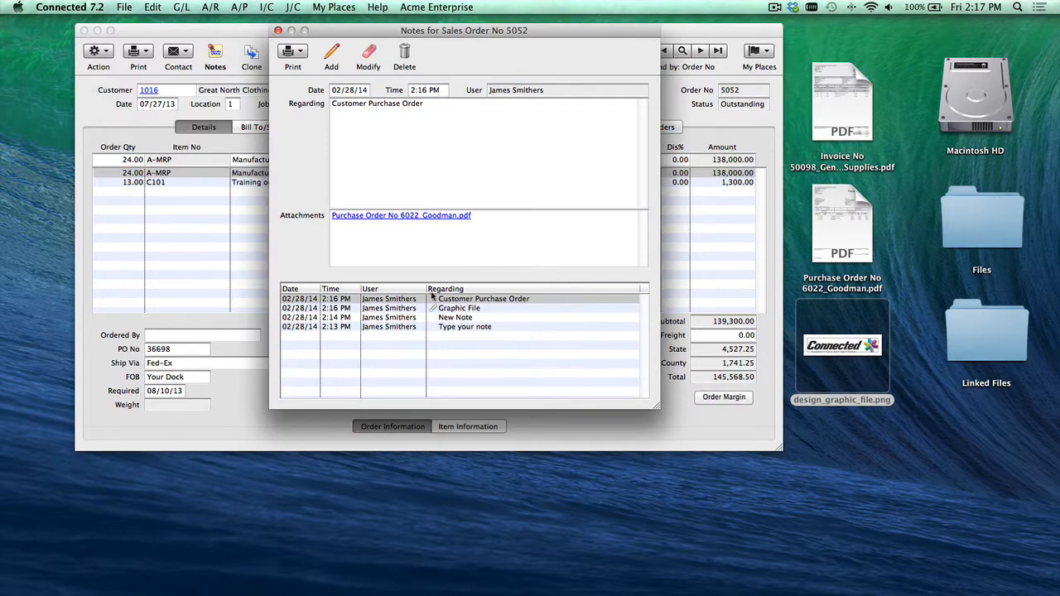
pyautogui.click(385, 217)
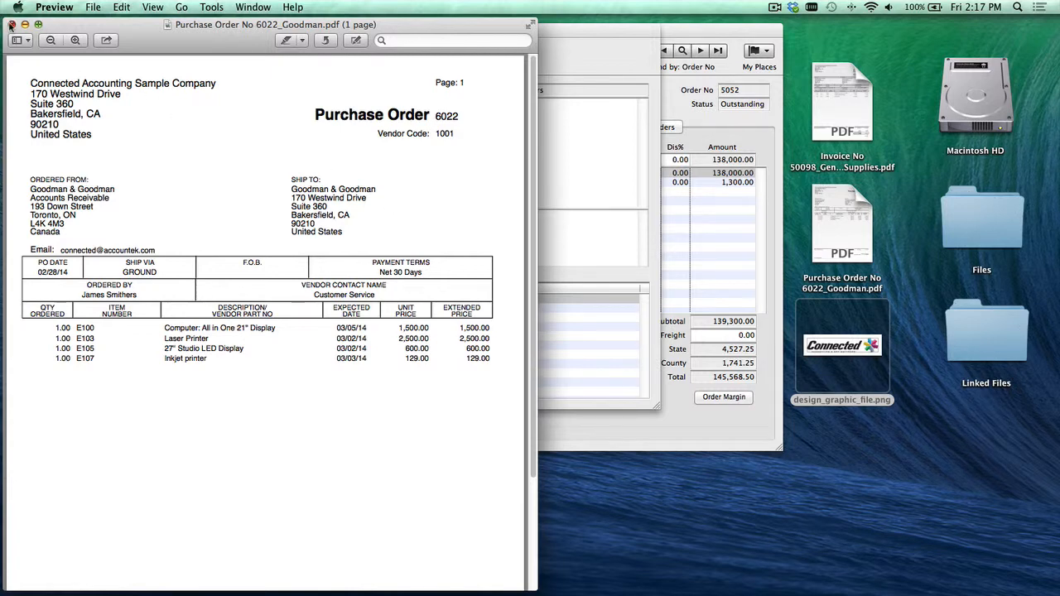
pyautogui.click(12, 25)
pyautogui.click(278, 30)
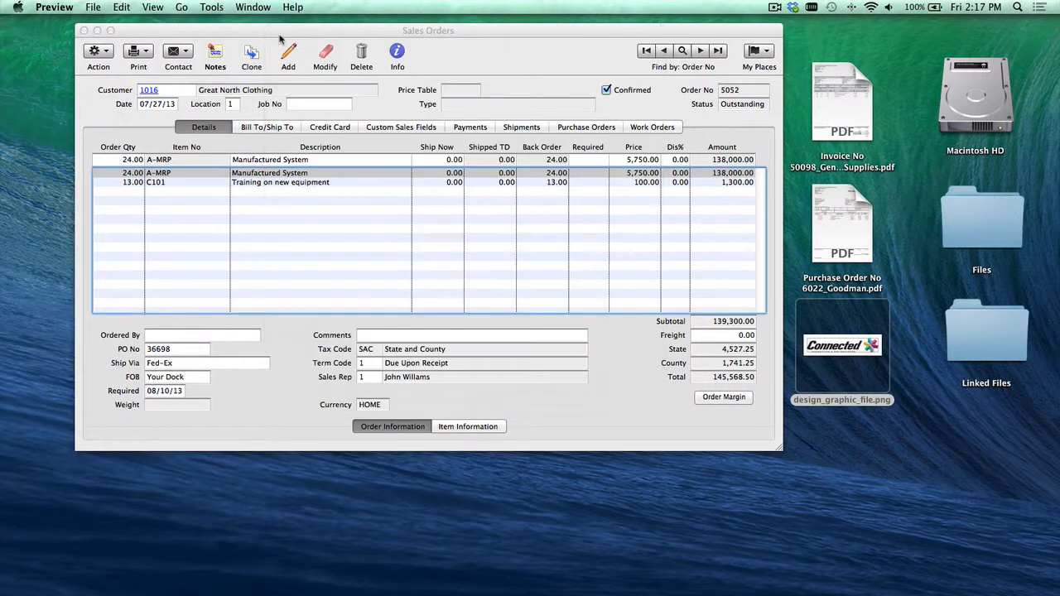
# Step: Browse the Linked Files folder's Connected Attachments subfolders for the sales order to examine where attachments are stored
pyautogui.doubleClick(991, 339)
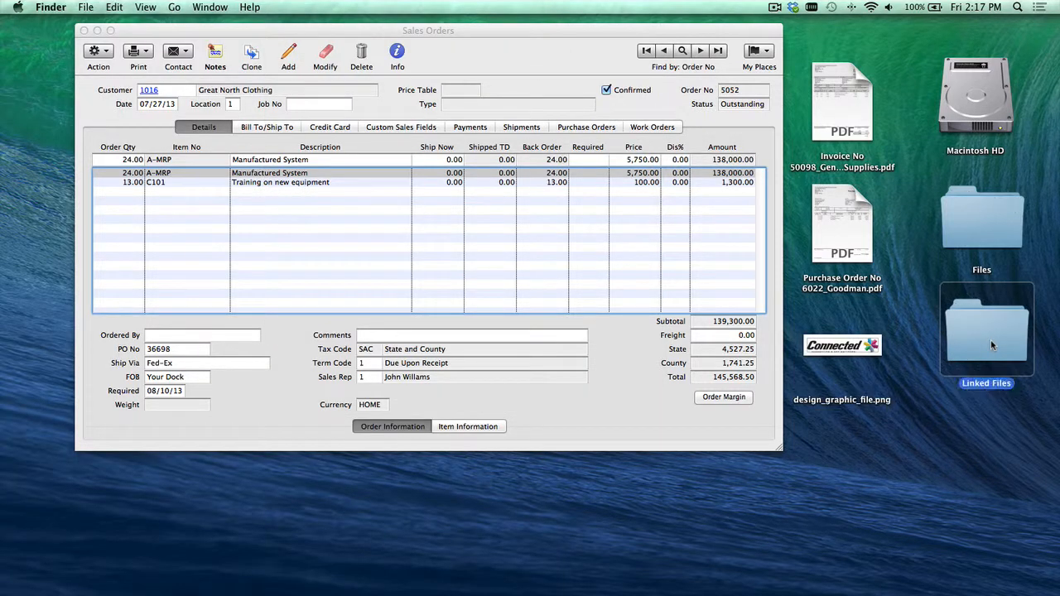
pyautogui.moveTo(385, 121); pyautogui.dragTo(361, 126)
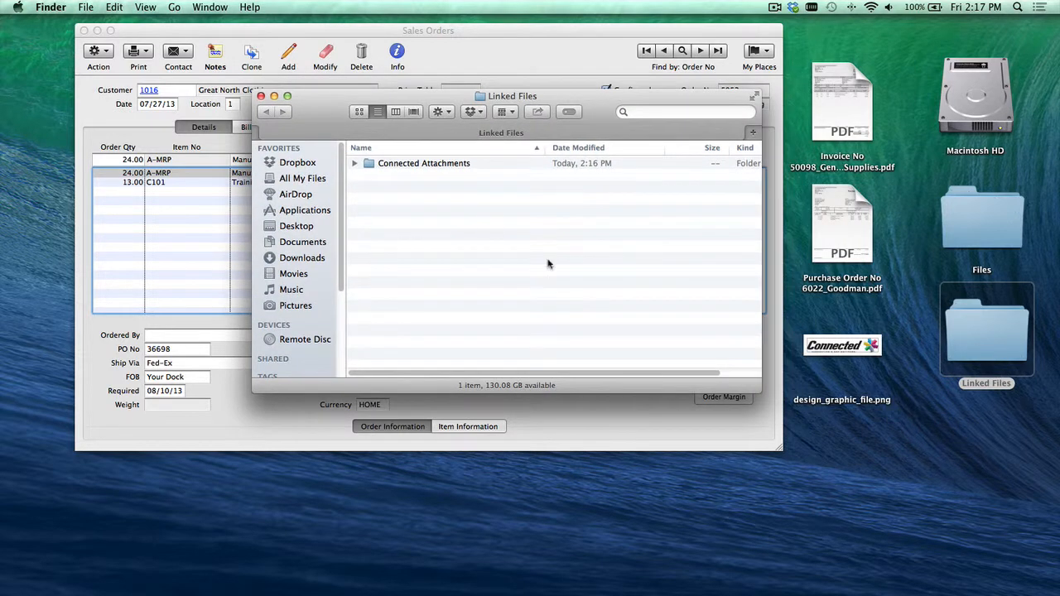
pyautogui.click(354, 164)
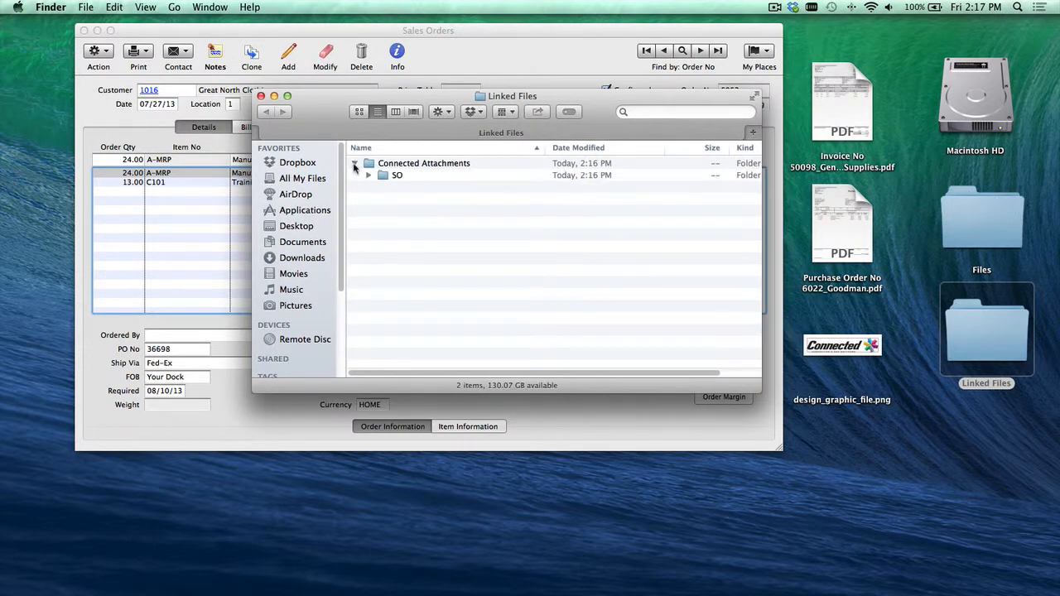
pyautogui.click(369, 175)
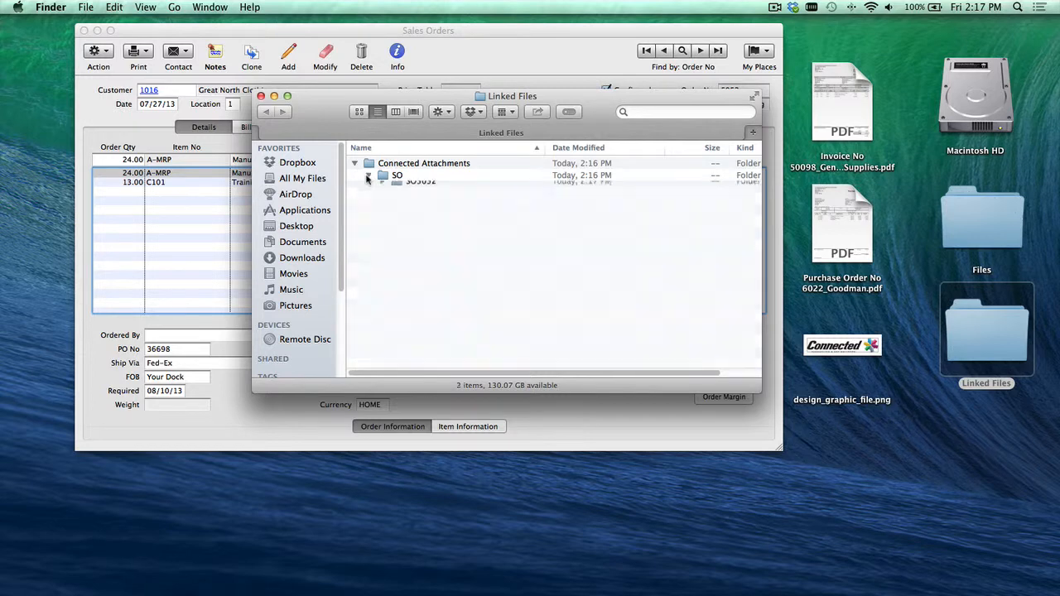
pyautogui.click(382, 188)
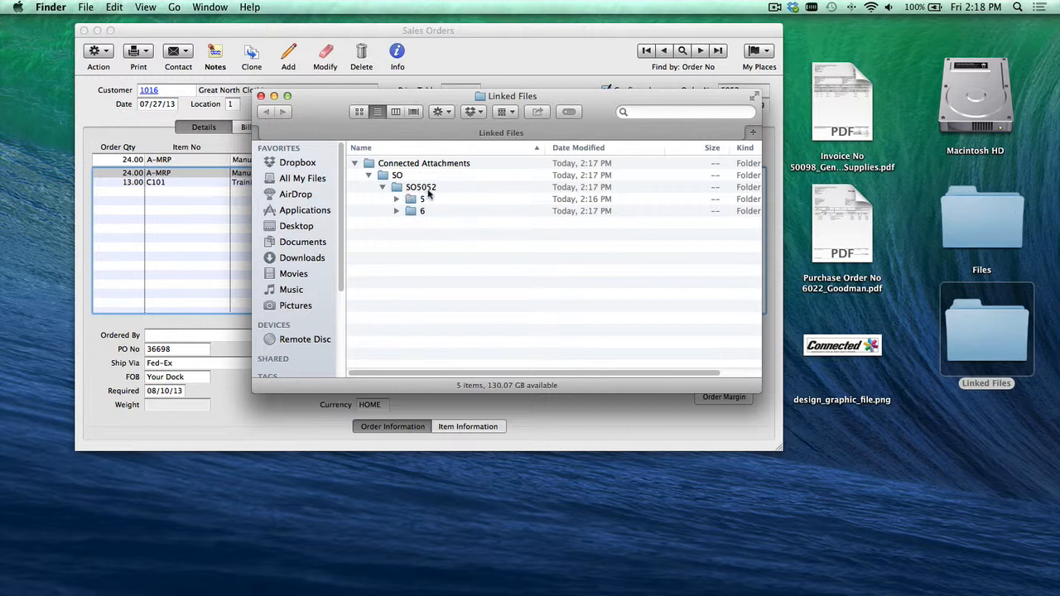
pyautogui.click(395, 199)
pyautogui.click(396, 223)
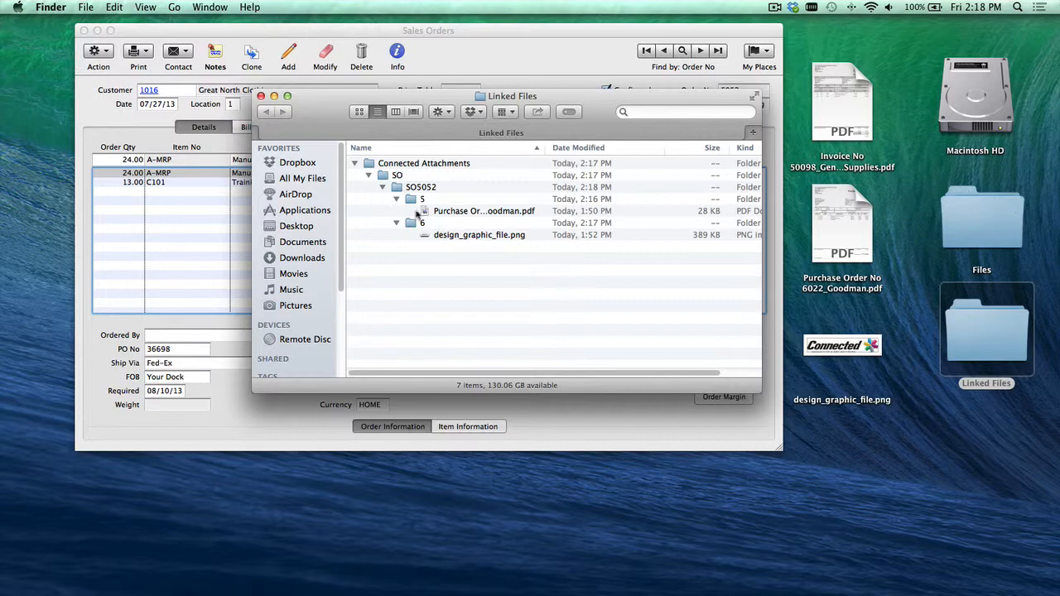
pyautogui.moveTo(336, 113); pyautogui.dragTo(592, 284)
pyautogui.click(503, 203)
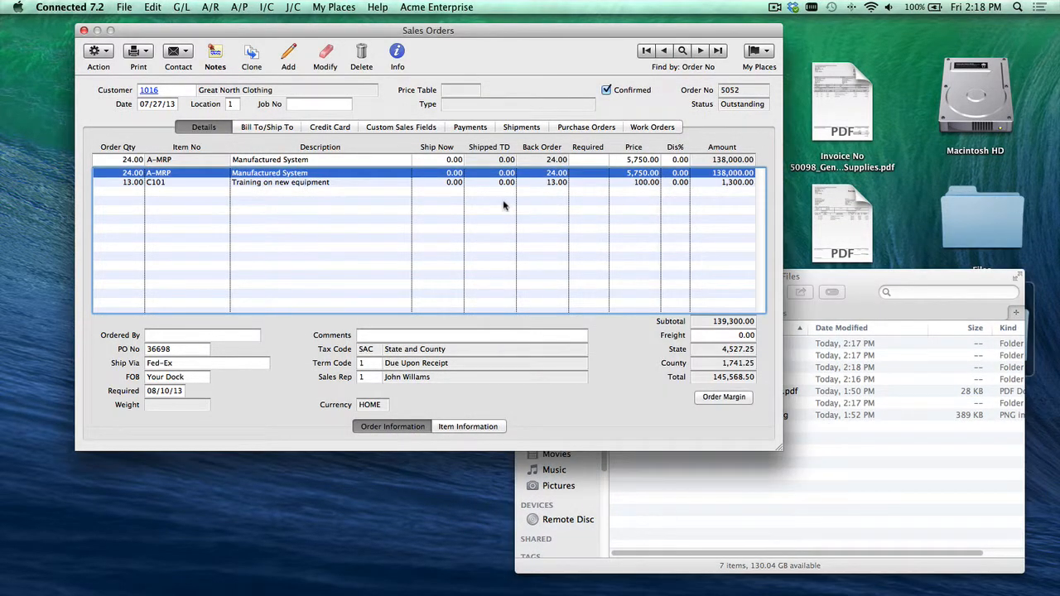
# Step: Close the sales order and open the last record in Accounts Payable Purchases
pyautogui.click(84, 31)
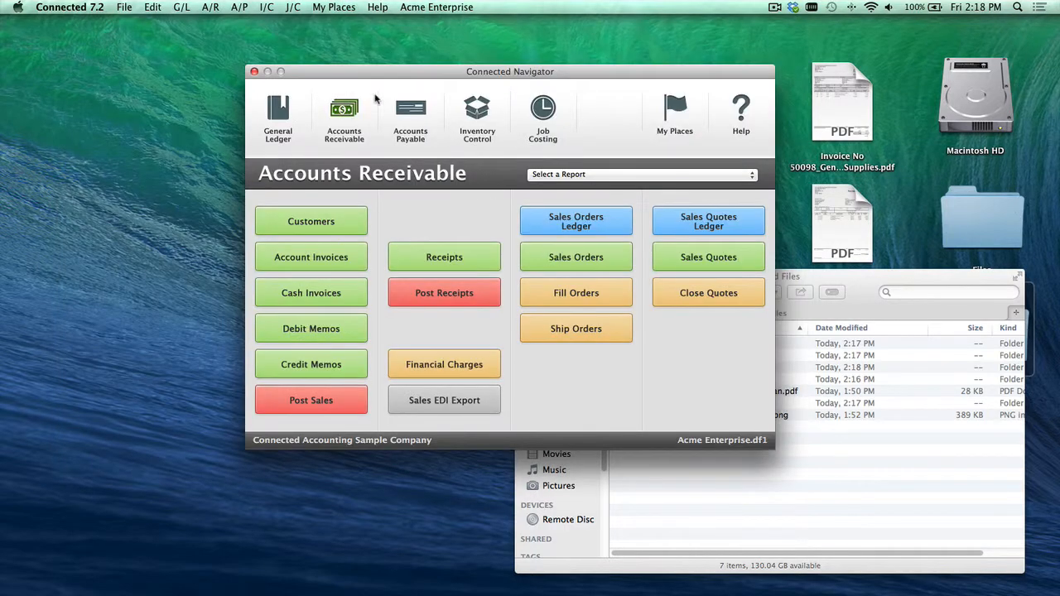
pyautogui.click(411, 112)
pyautogui.moveTo(449, 74); pyautogui.dragTo(427, 62)
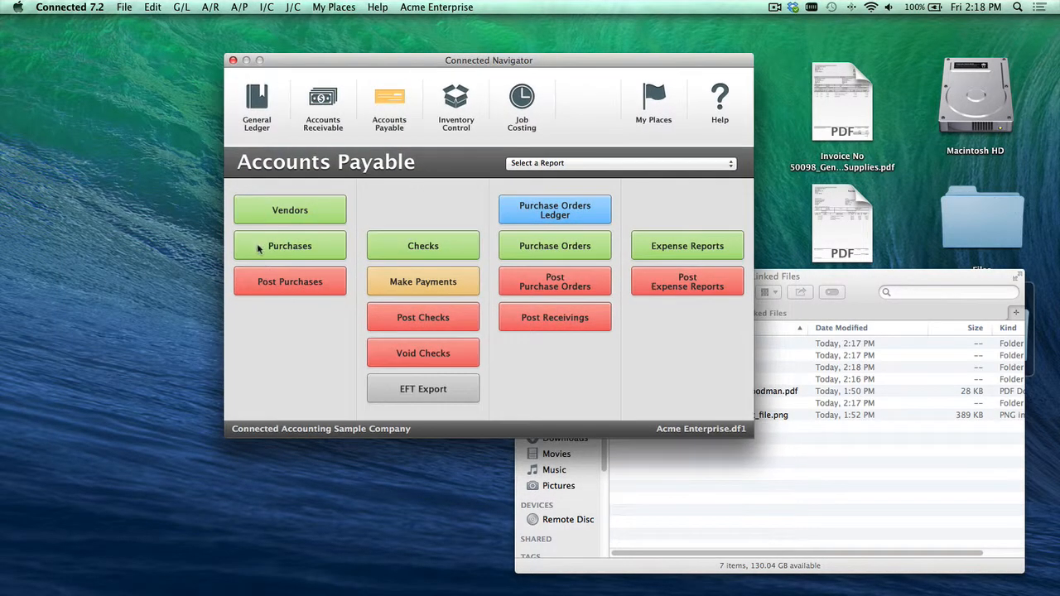
pyautogui.click(272, 246)
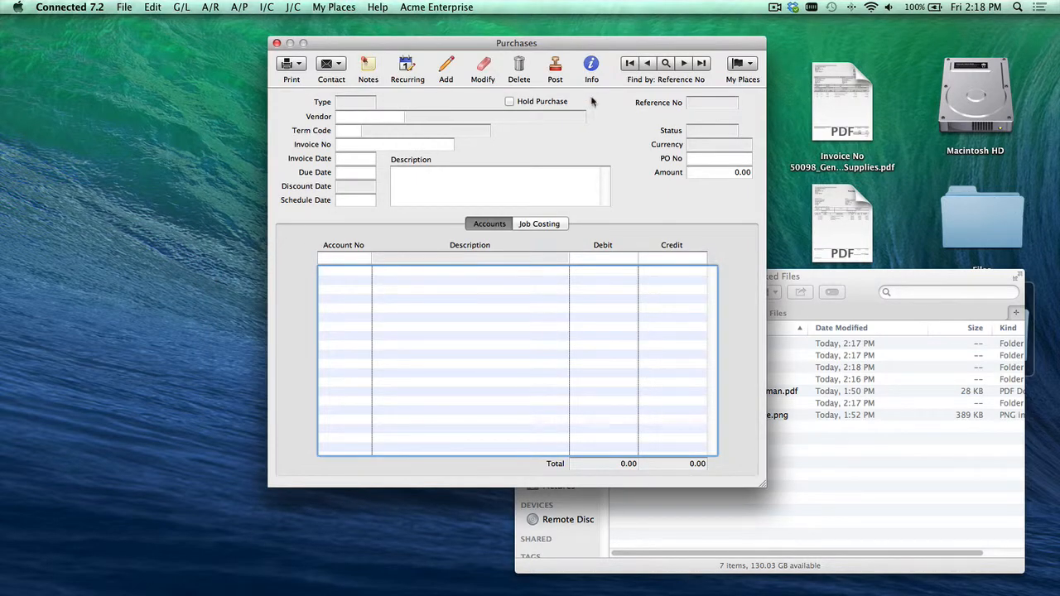
pyautogui.click(701, 66)
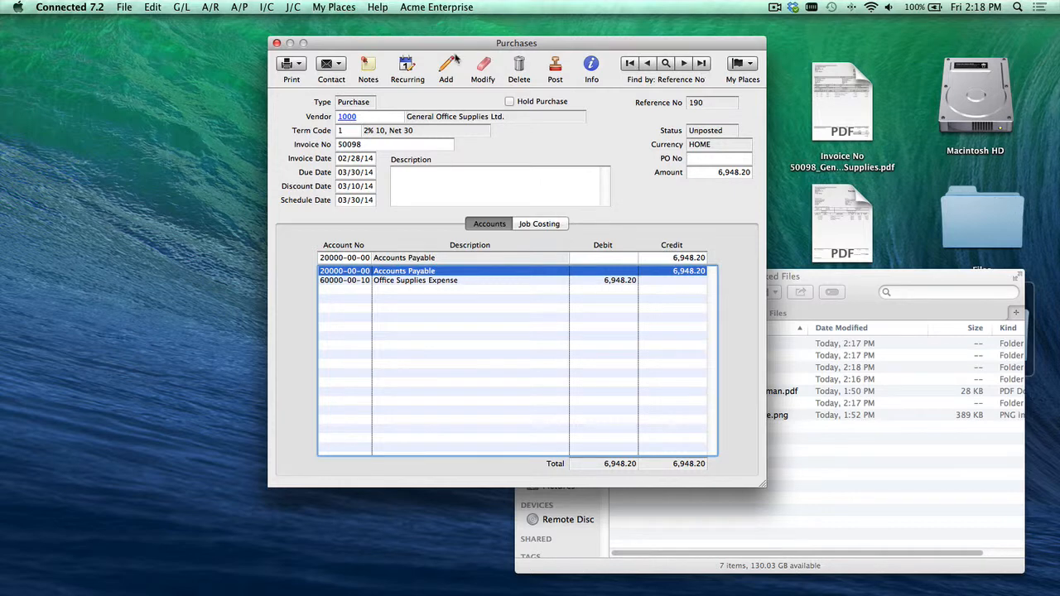
# Step: Add a purchase note reading "Copy of vendor invoice 50098", attach Invoice No 50098_GeneralOfficeSupplies.pdf from the Desktop, and save it
pyautogui.click(372, 69)
pyautogui.click(385, 57)
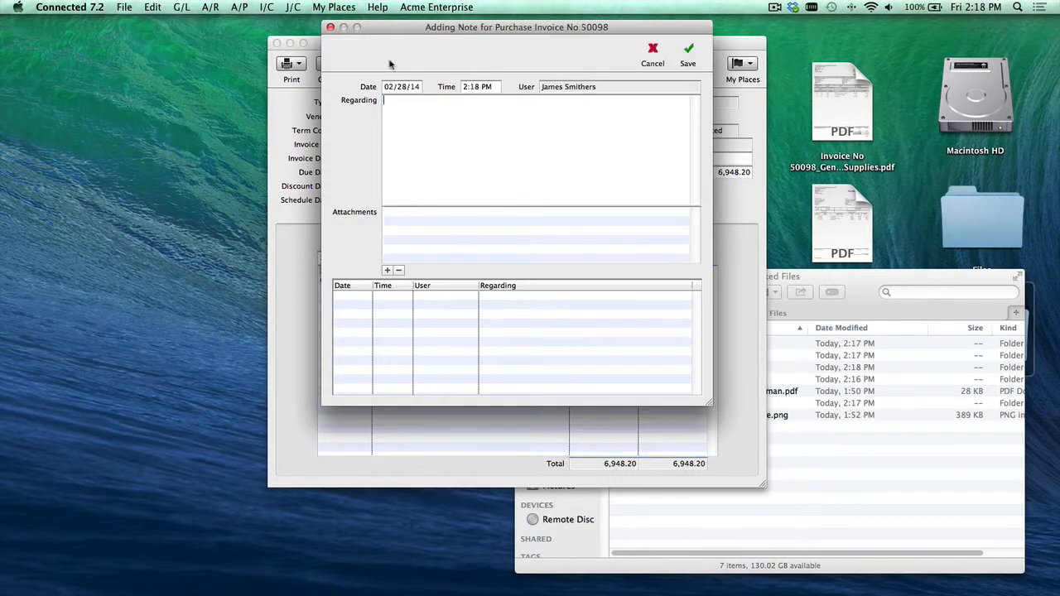
pyautogui.write('Copy')
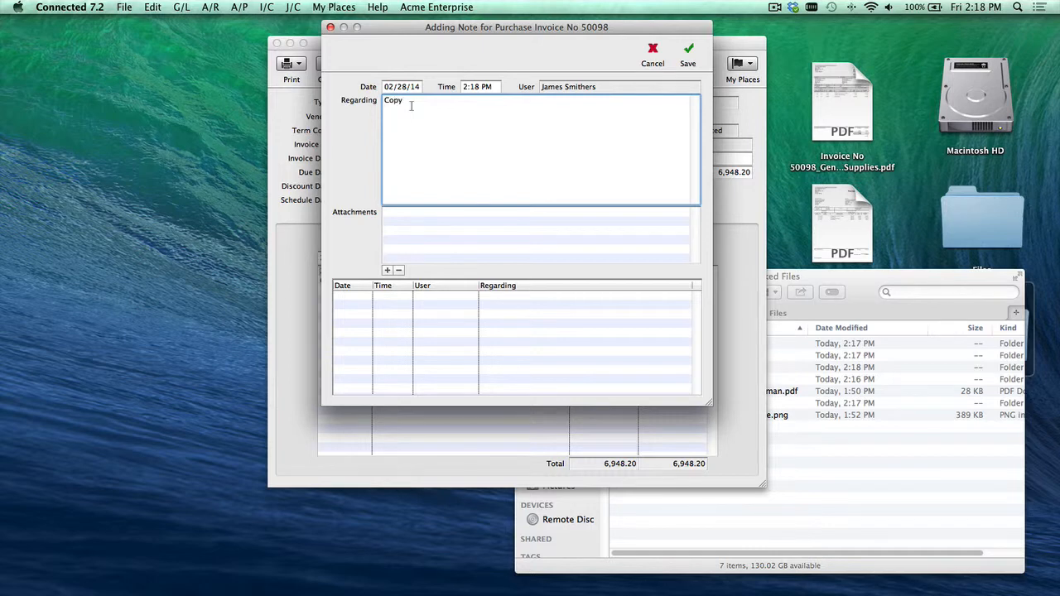
pyautogui.write(' of vendor invoice 50098')
pyautogui.moveTo(842, 99); pyautogui.dragTo(521, 250)
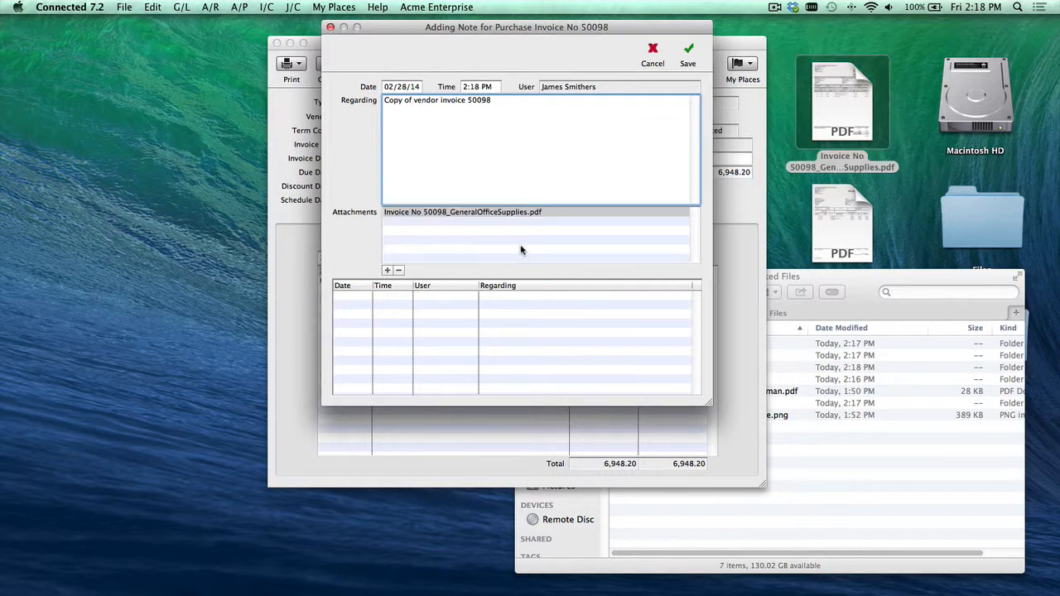
pyautogui.click(684, 52)
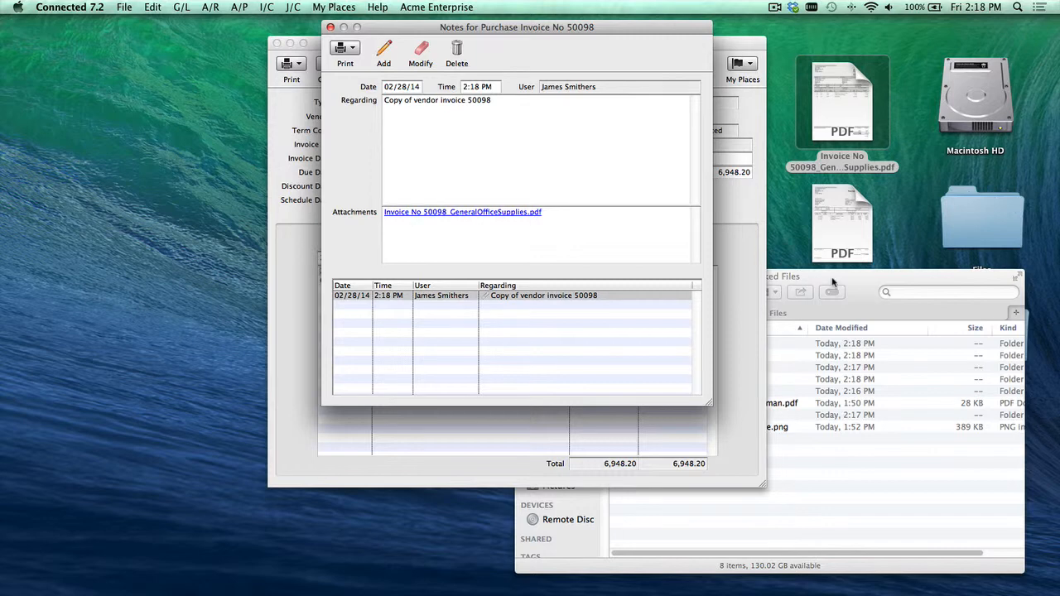
# Step: Expand the PJ folders in Linked Files to examine where the purchase attachment is stored
pyautogui.click(833, 284)
pyautogui.click(632, 355)
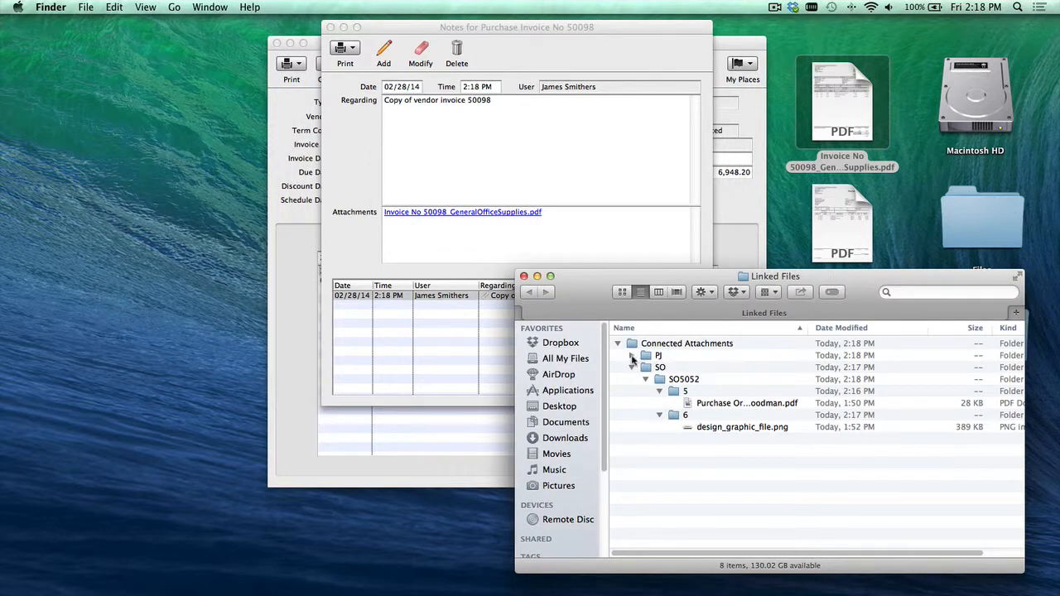
pyautogui.click(645, 368)
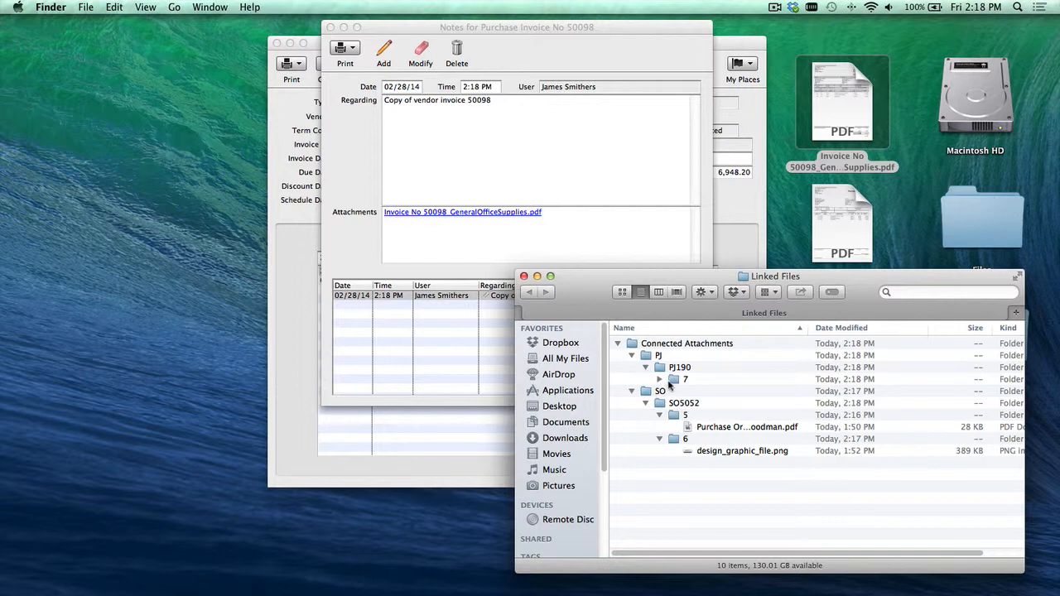
pyautogui.click(660, 380)
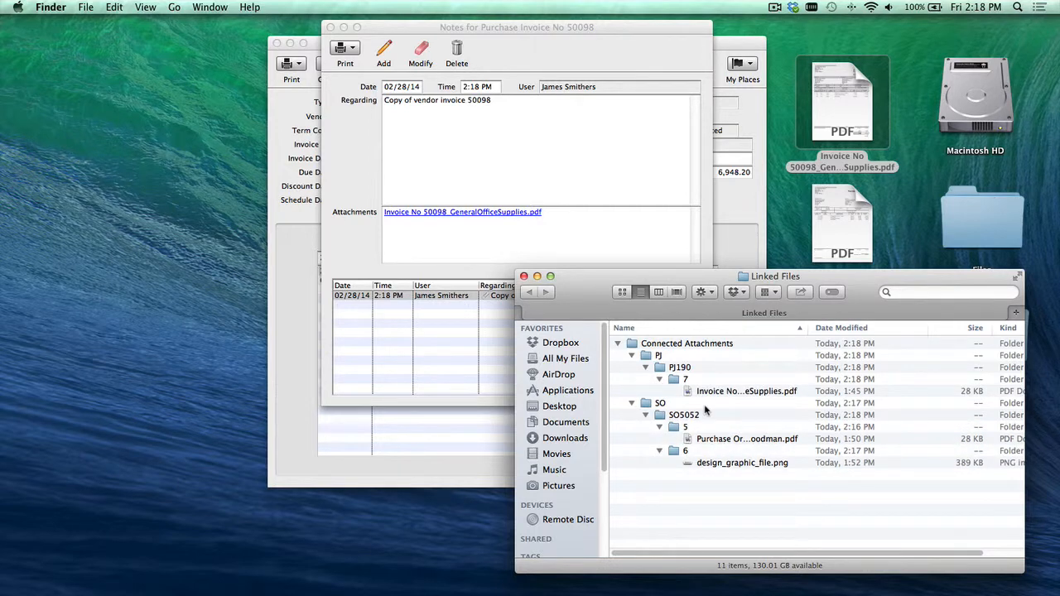